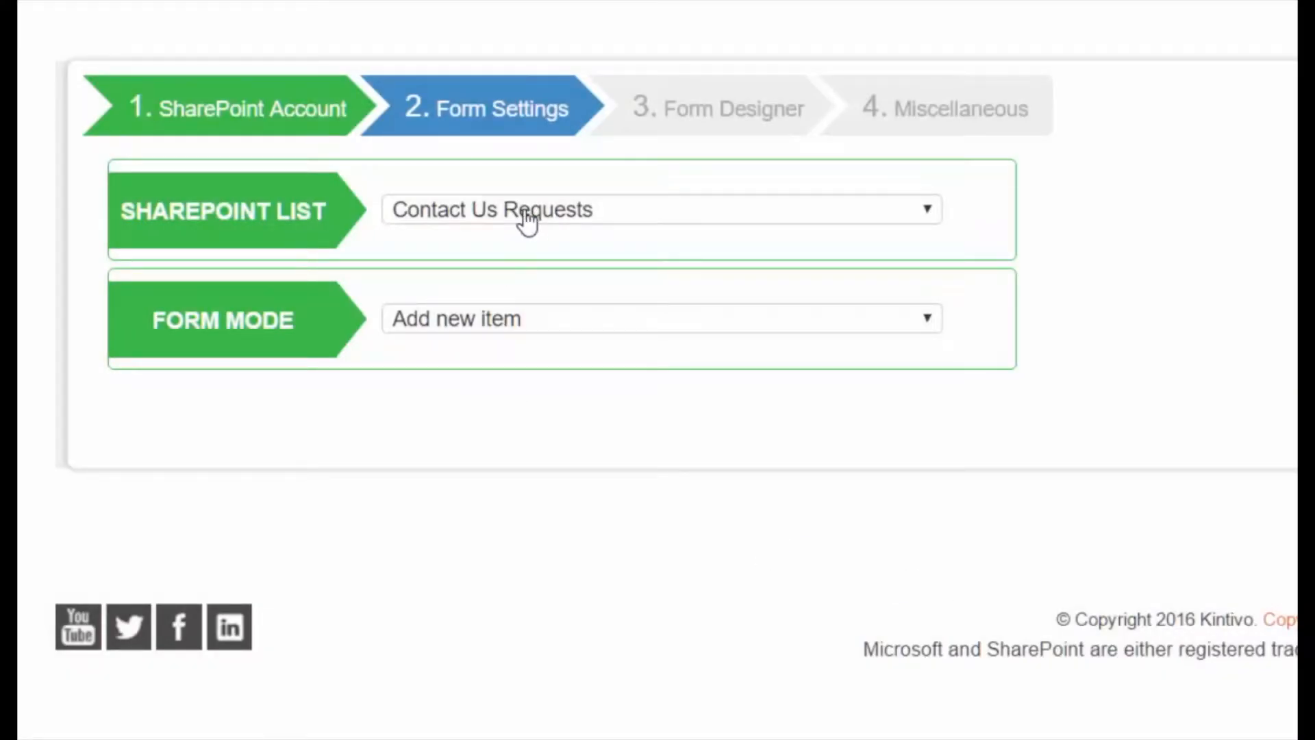
Step: Keep Contact Us Requests as the source list and Add new item as the form mode
left_click(527, 220)
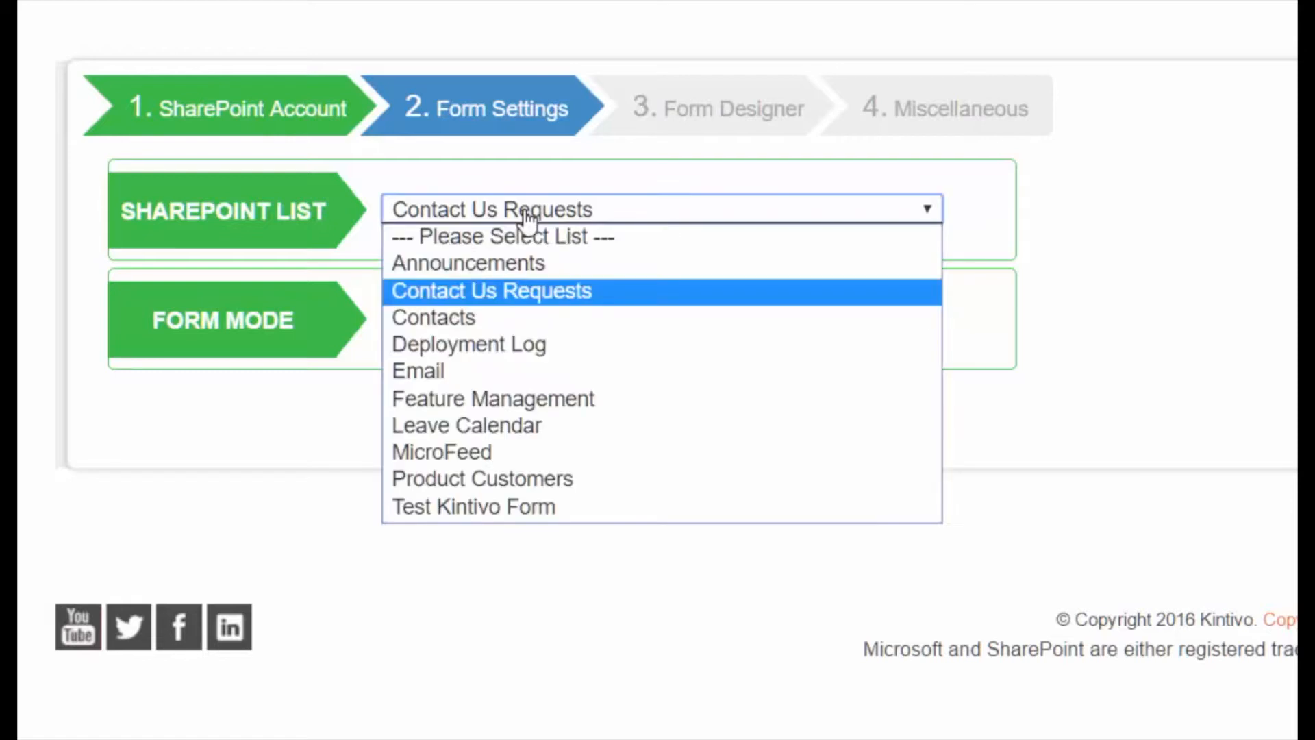
left_click(527, 220)
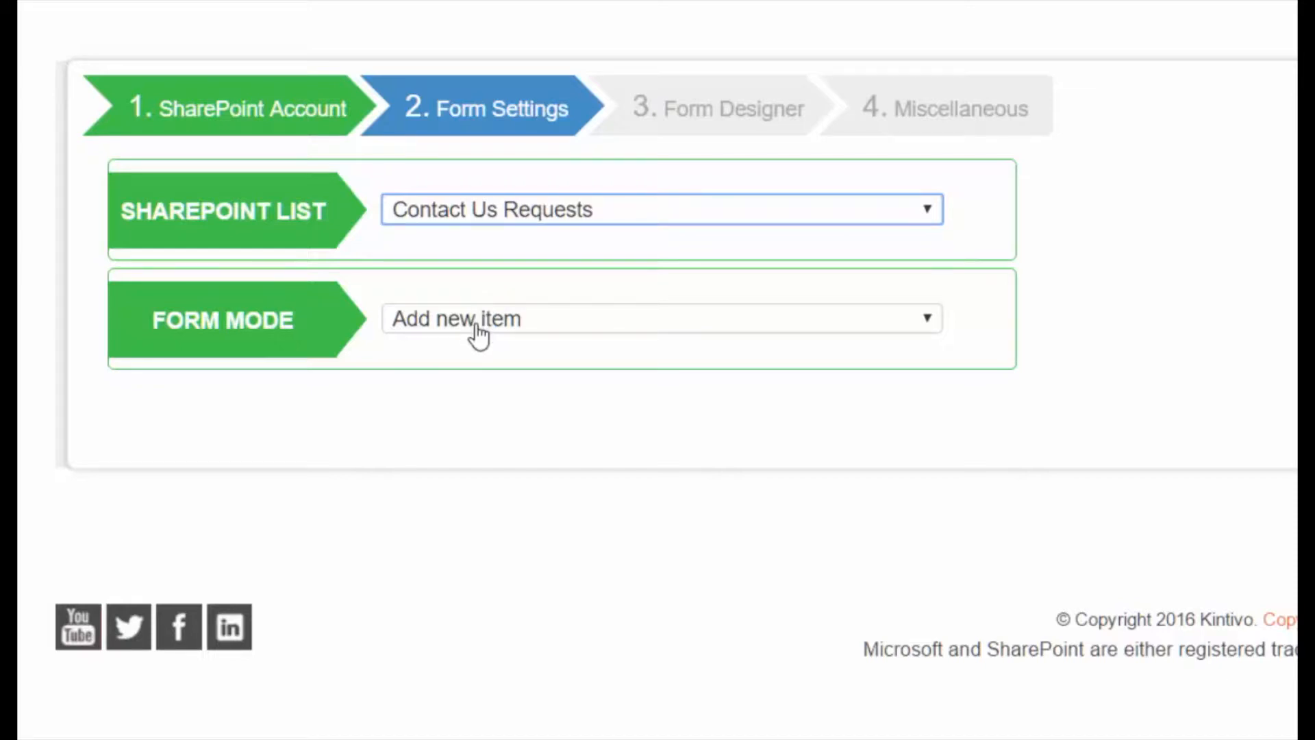
left_click(515, 334)
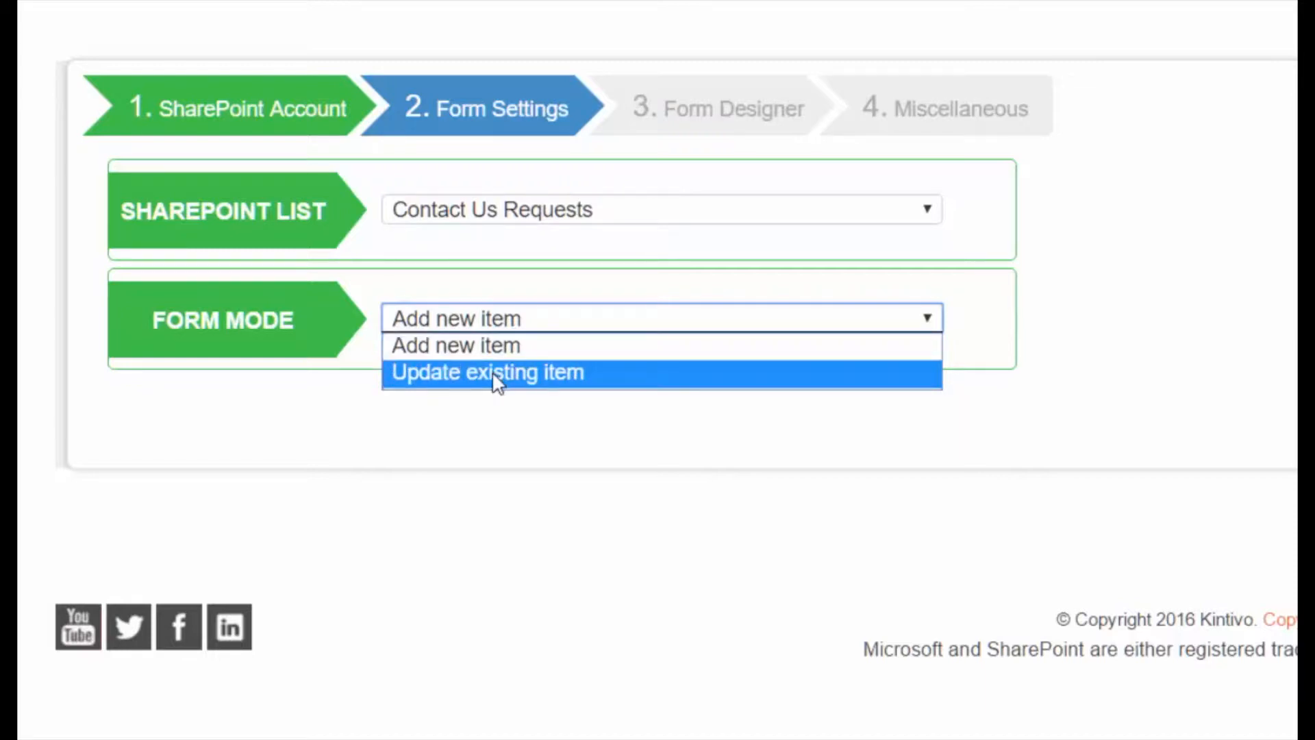
left_click(1198, 225)
left_click(1197, 225)
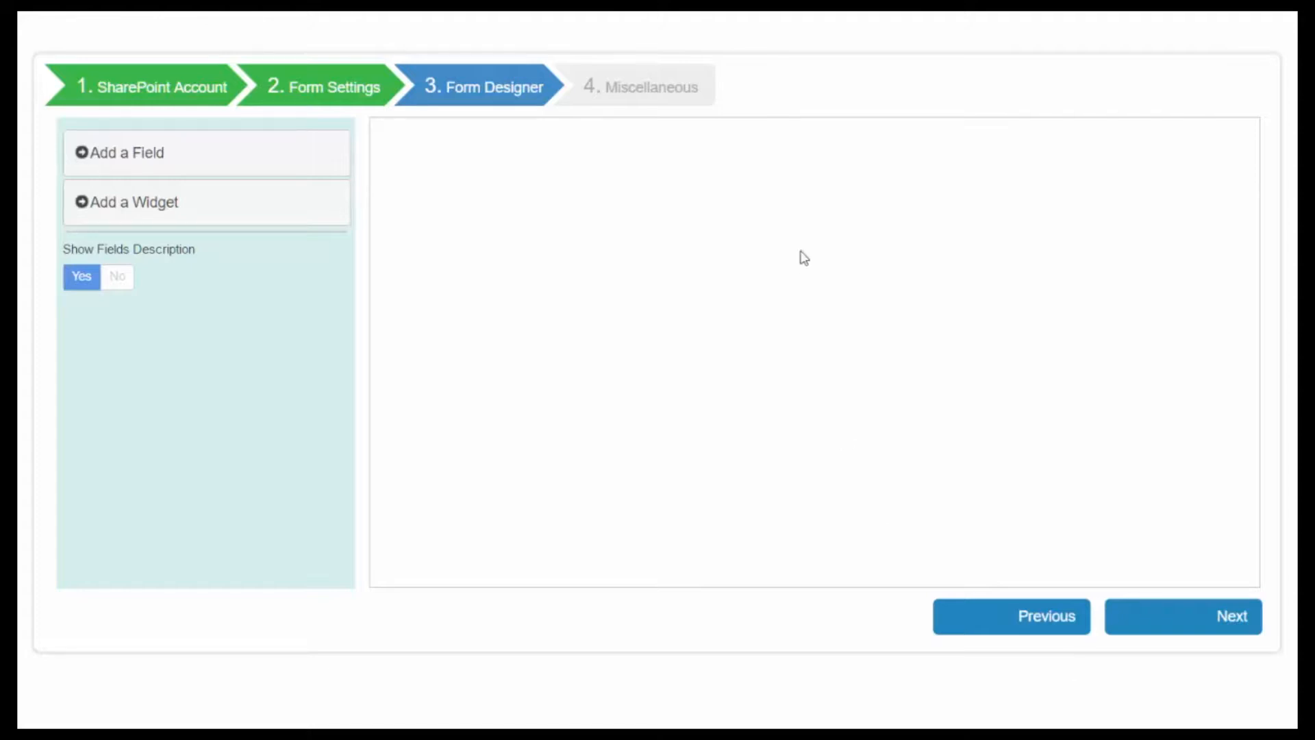
Step: Place First Name, Last Name, Email Address and Interest fields on the form canvas
left_click(135, 163)
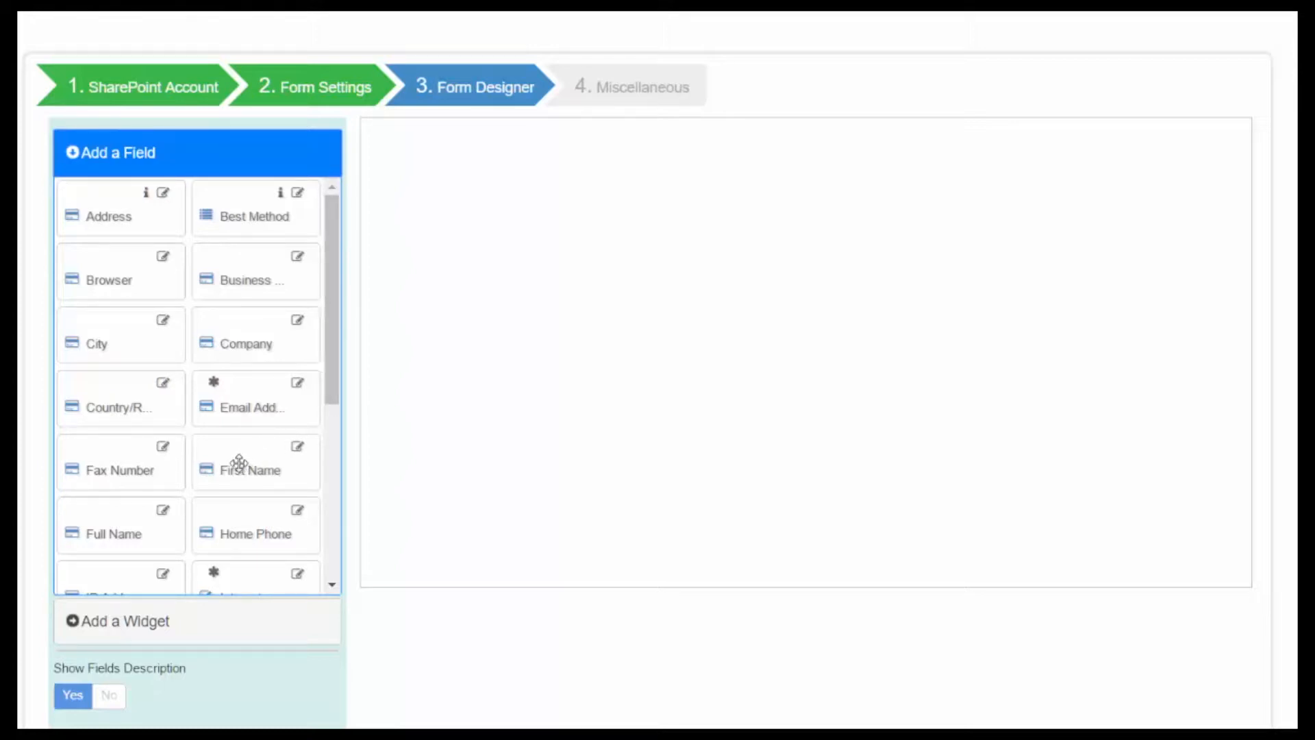
left_click_drag(234, 464, 459, 236)
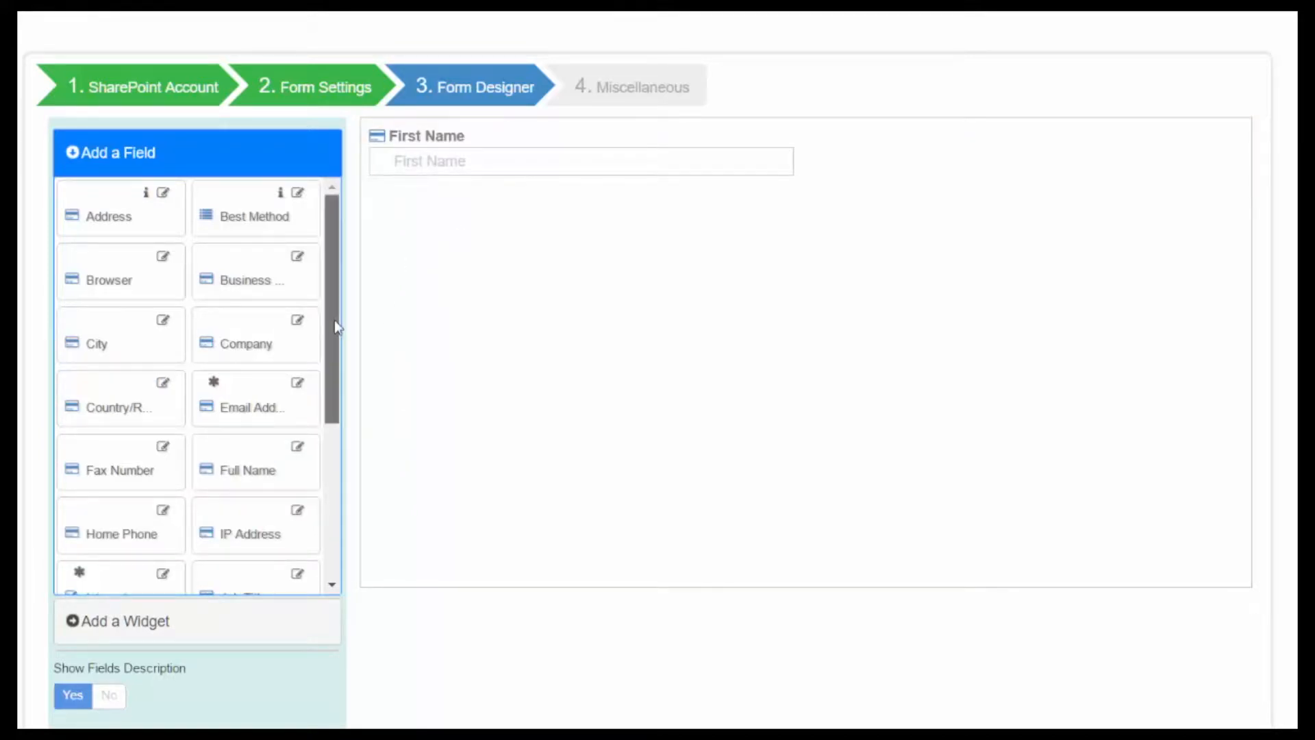
left_click_drag(335, 319, 323, 410)
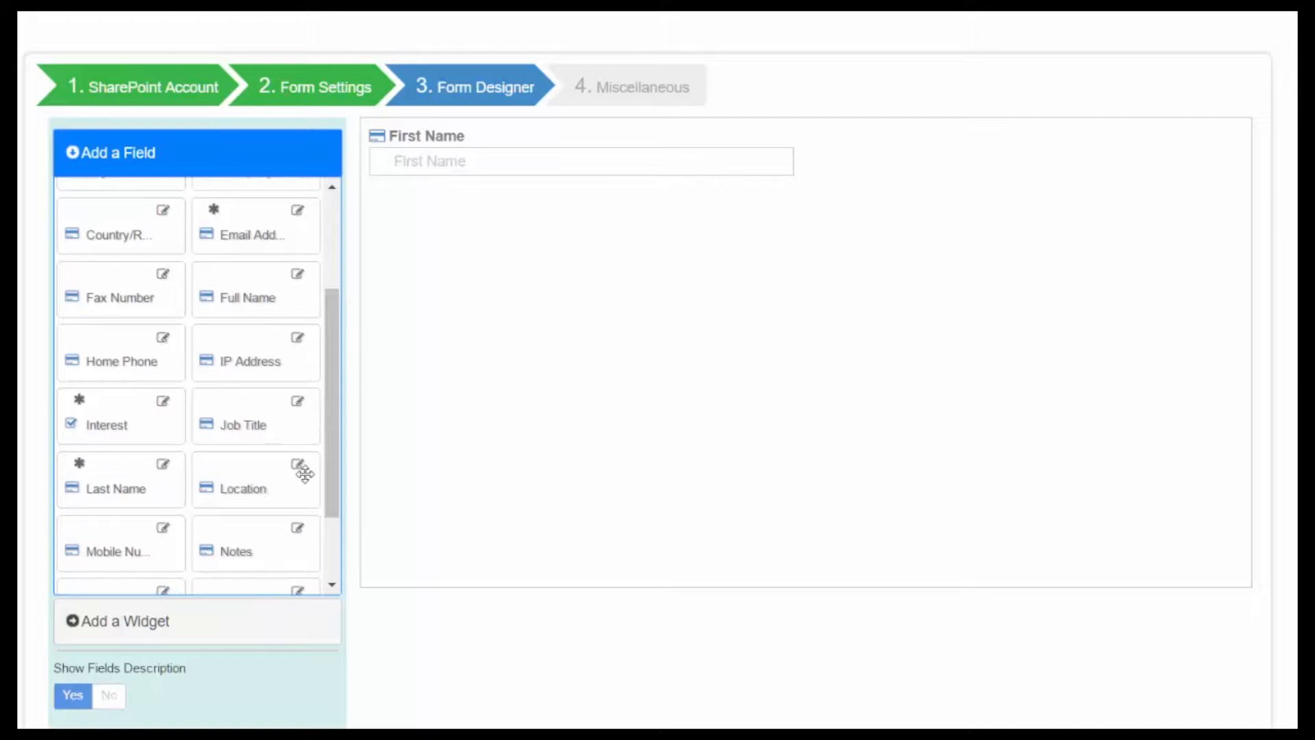
left_click_drag(123, 475, 569, 322)
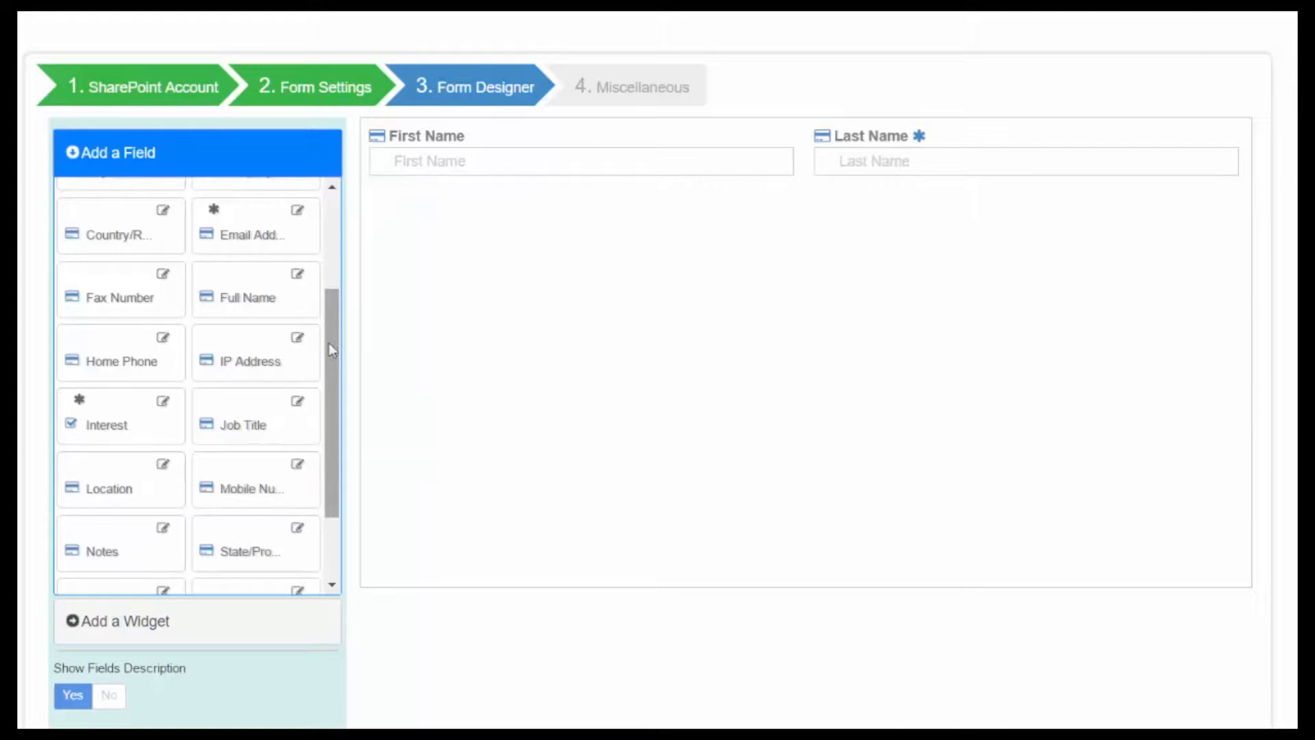
left_click_drag(254, 239, 587, 287)
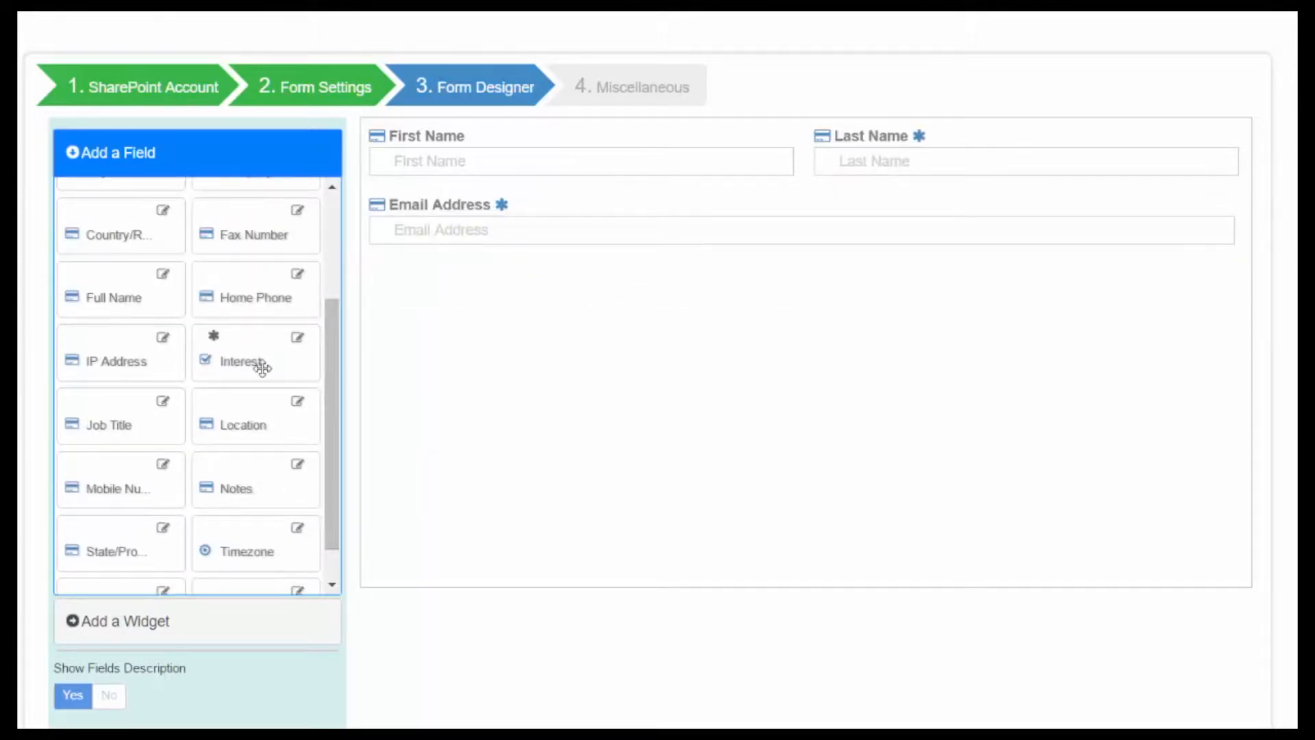
left_click_drag(254, 365, 540, 374)
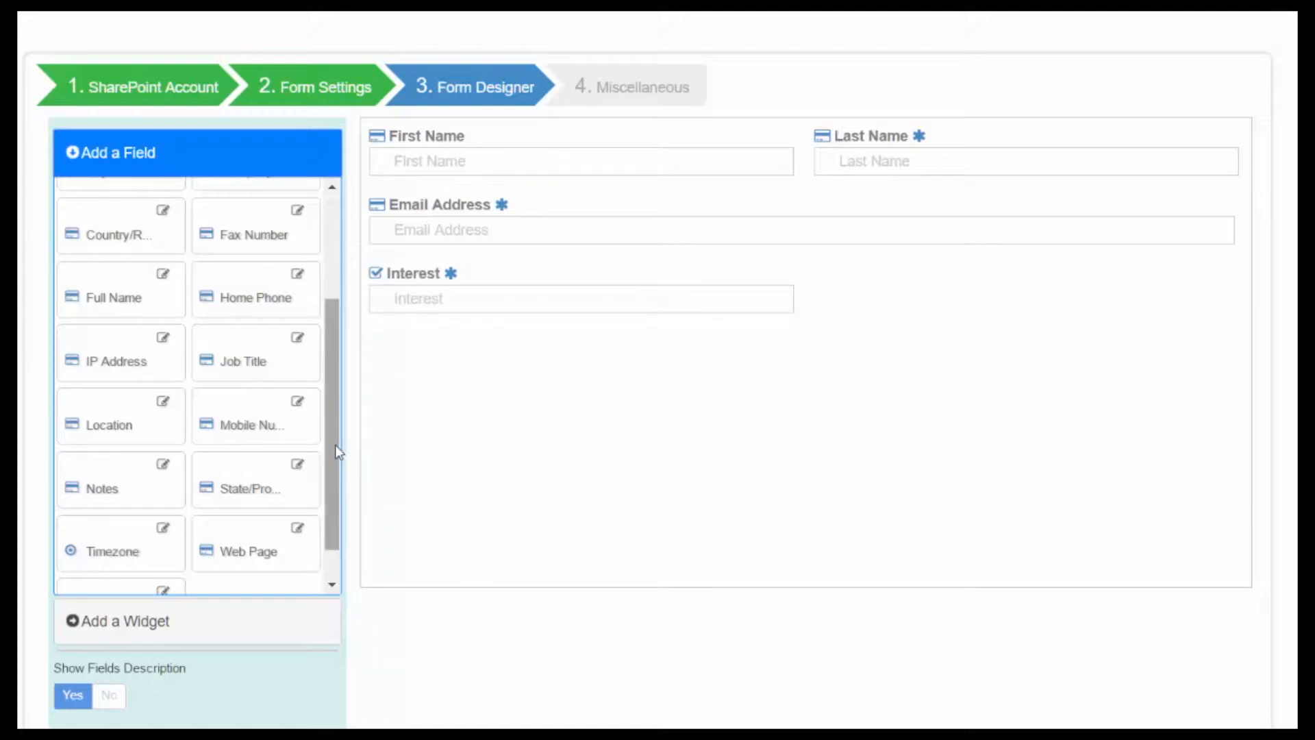
left_click_drag(335, 445, 335, 488)
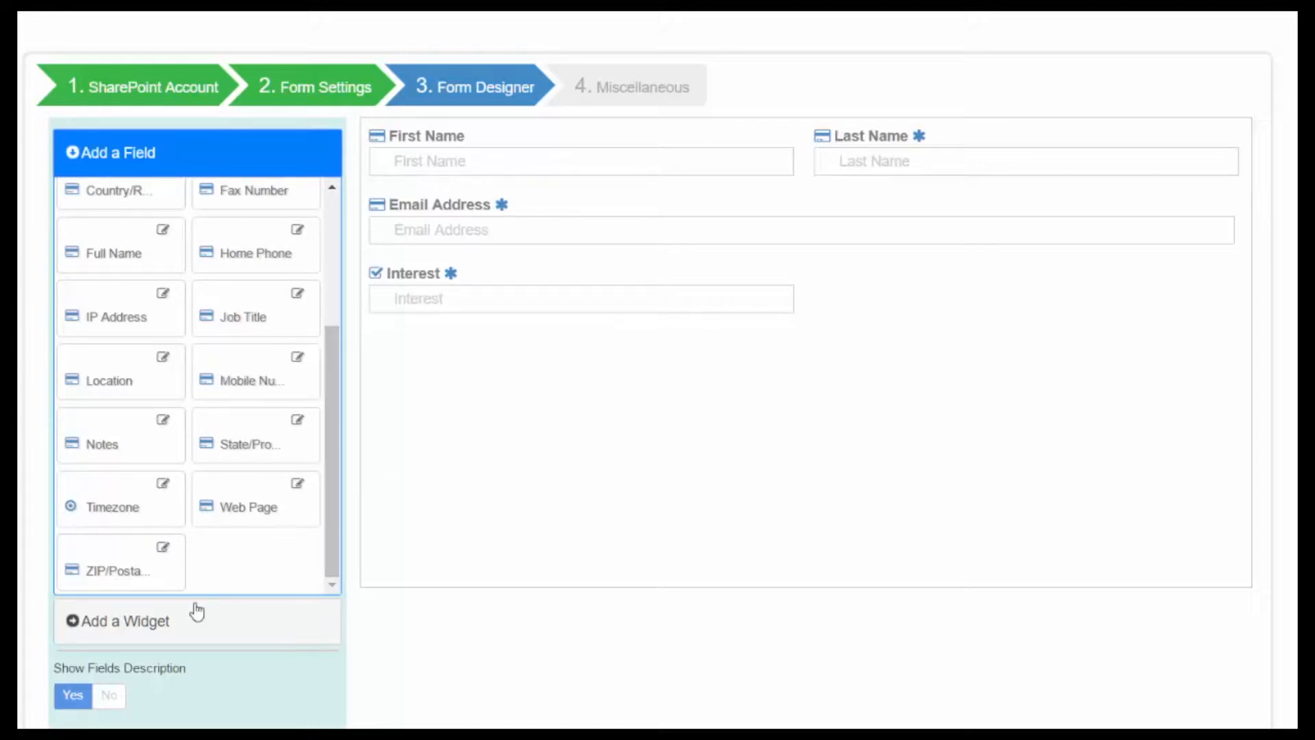
Step: Add a Submit button widget below the fields
left_click(73, 151)
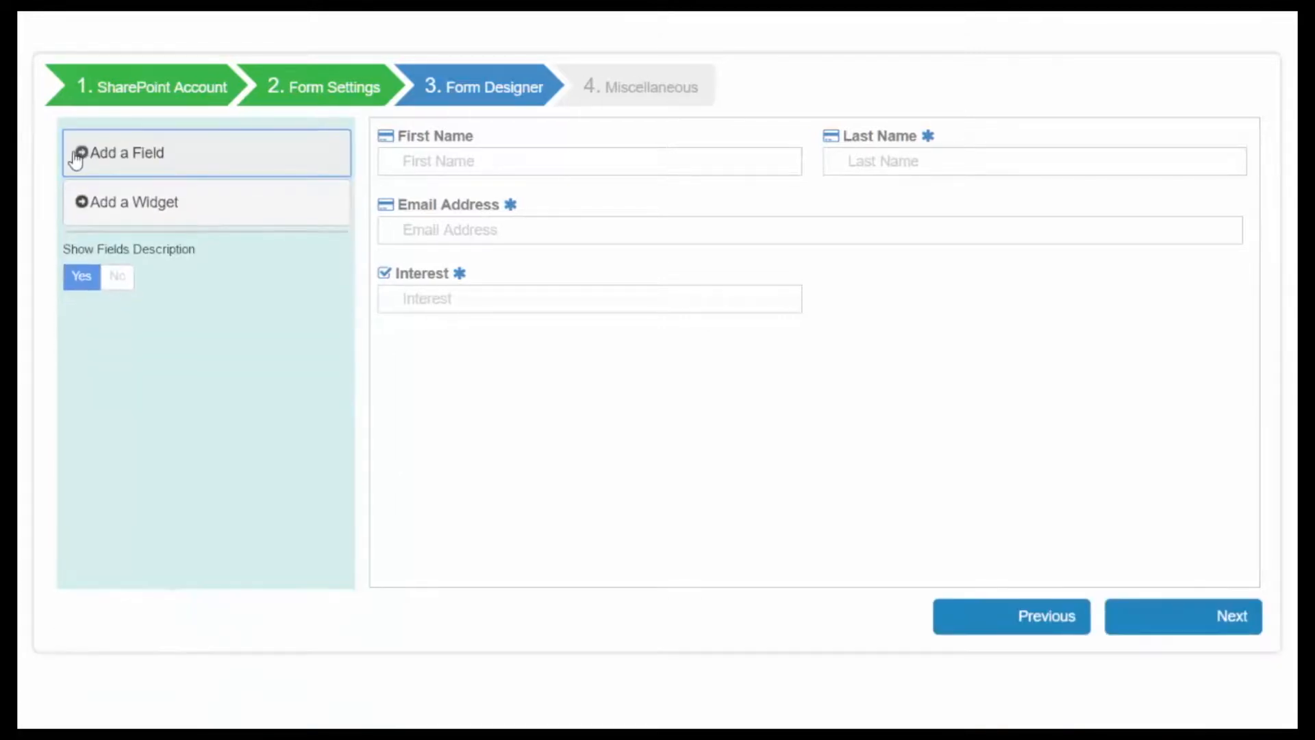
left_click(83, 207)
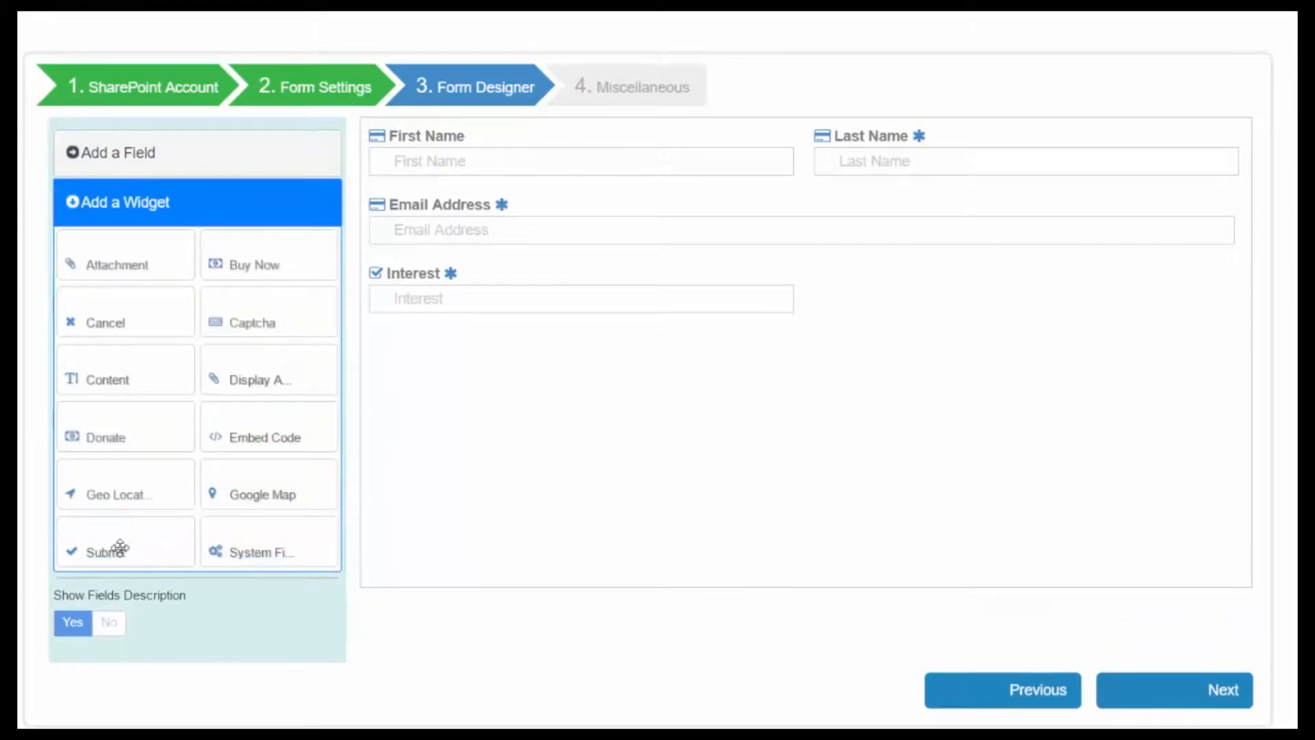
left_click_drag(118, 548, 807, 362)
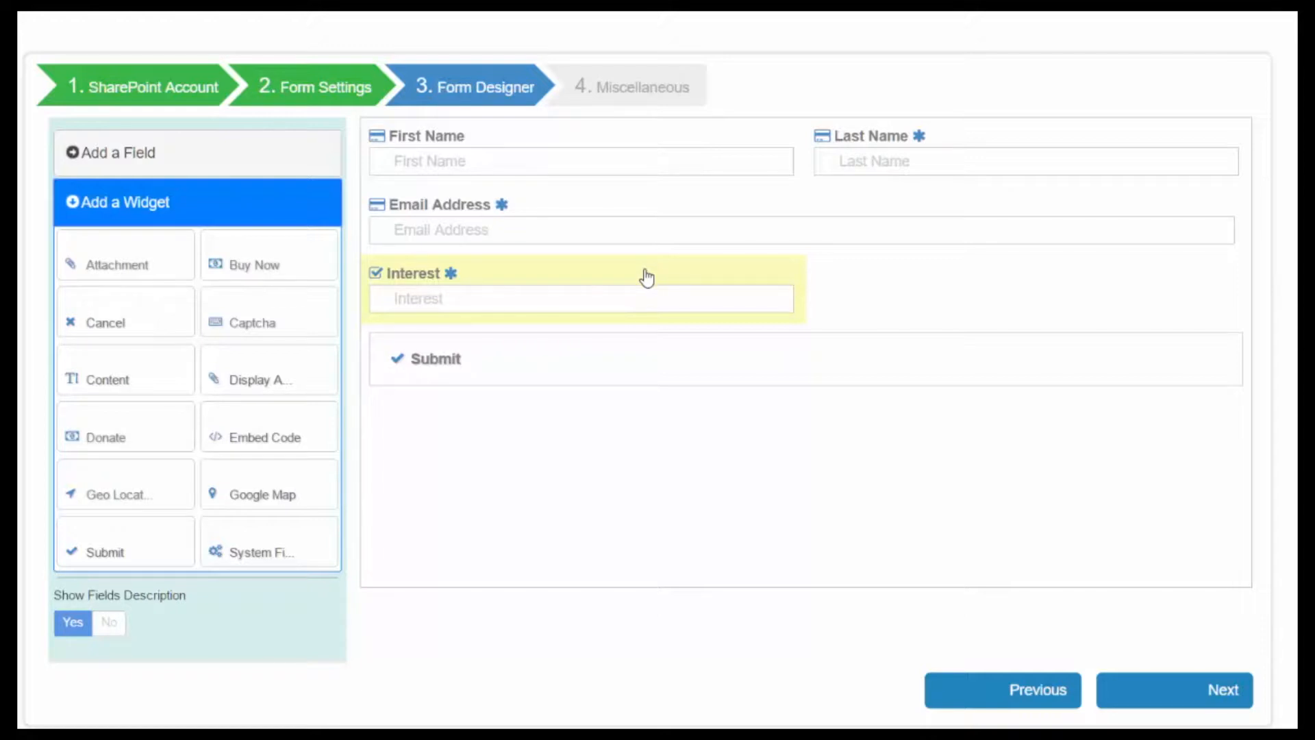
Step: Resize the Email Address and Interest fields so both span the full form width
left_click(644, 209)
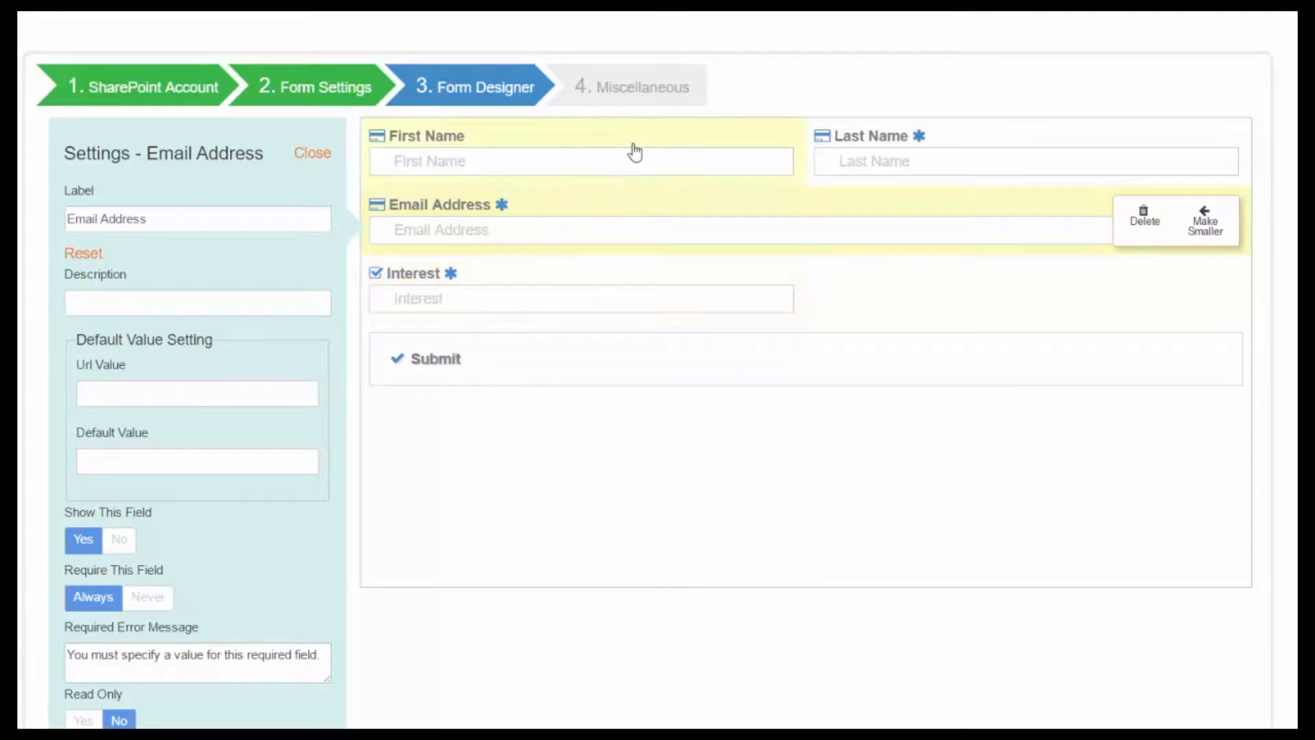
left_click(1204, 222)
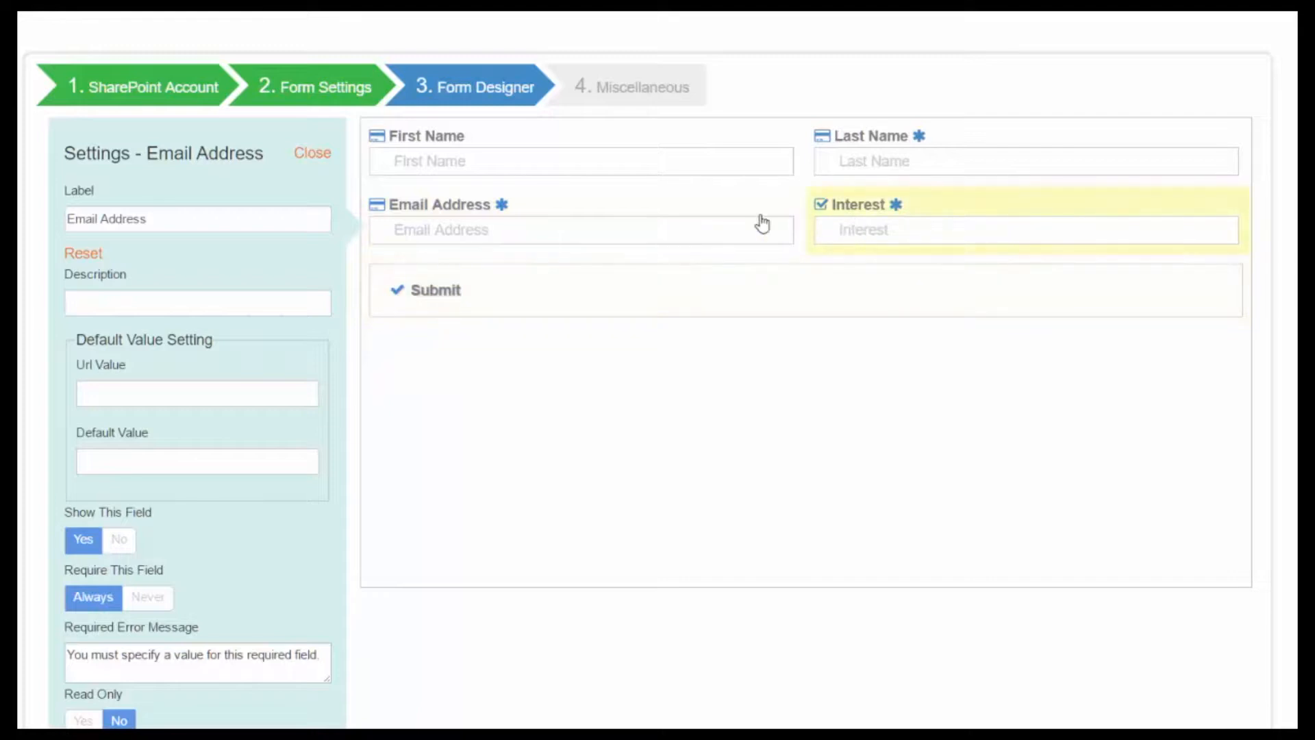
left_click(1037, 212)
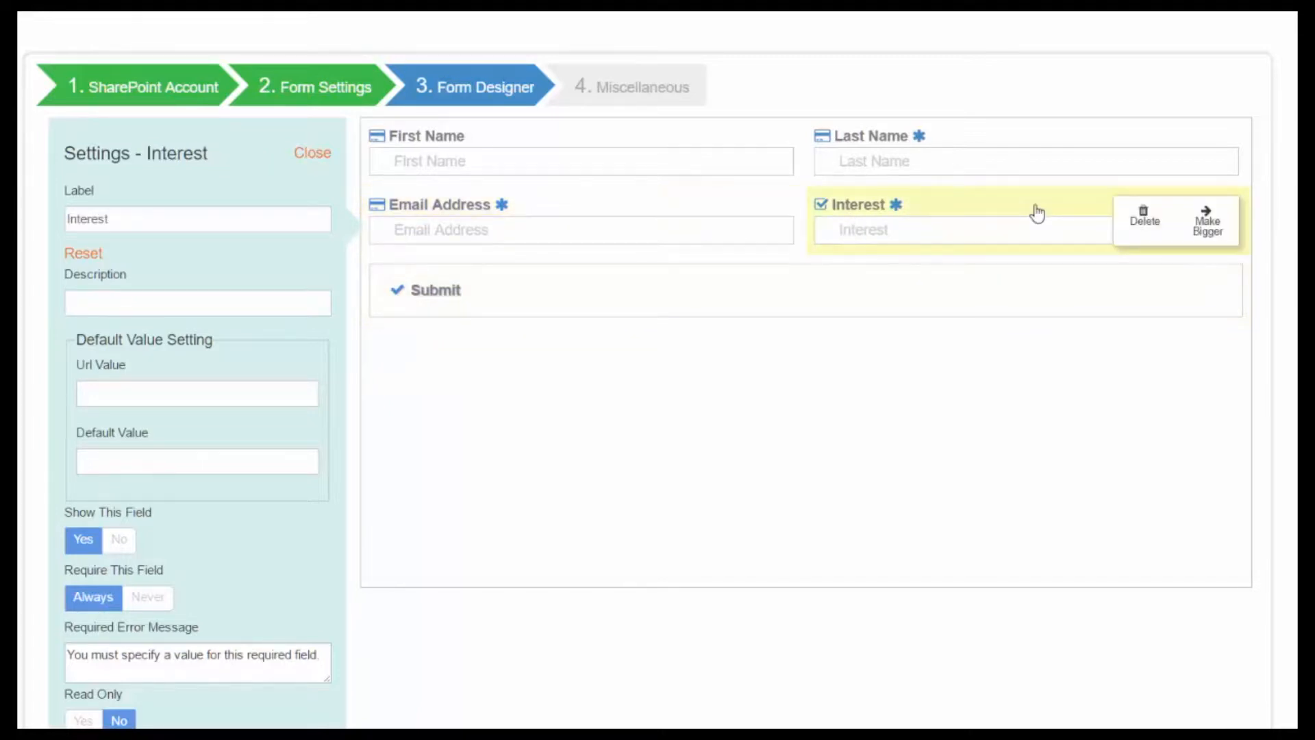
left_click(1210, 229)
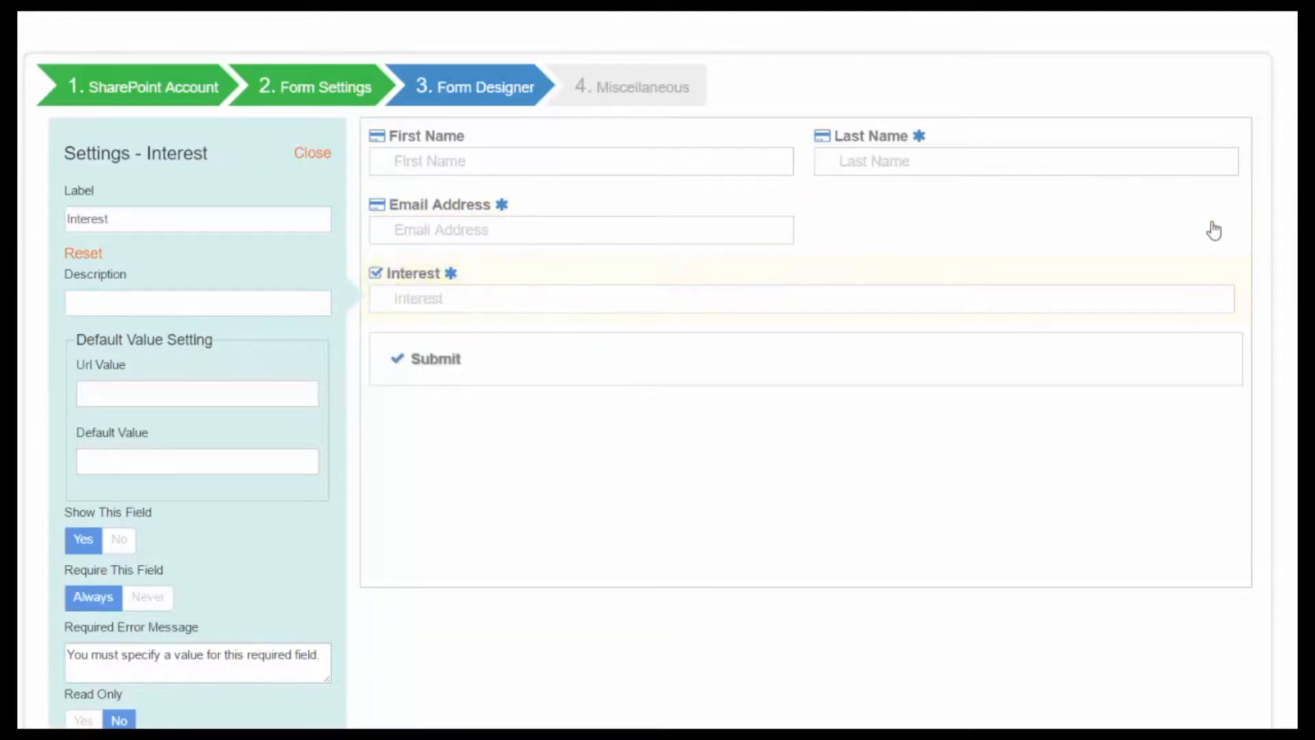
left_click(628, 208)
left_click(749, 212)
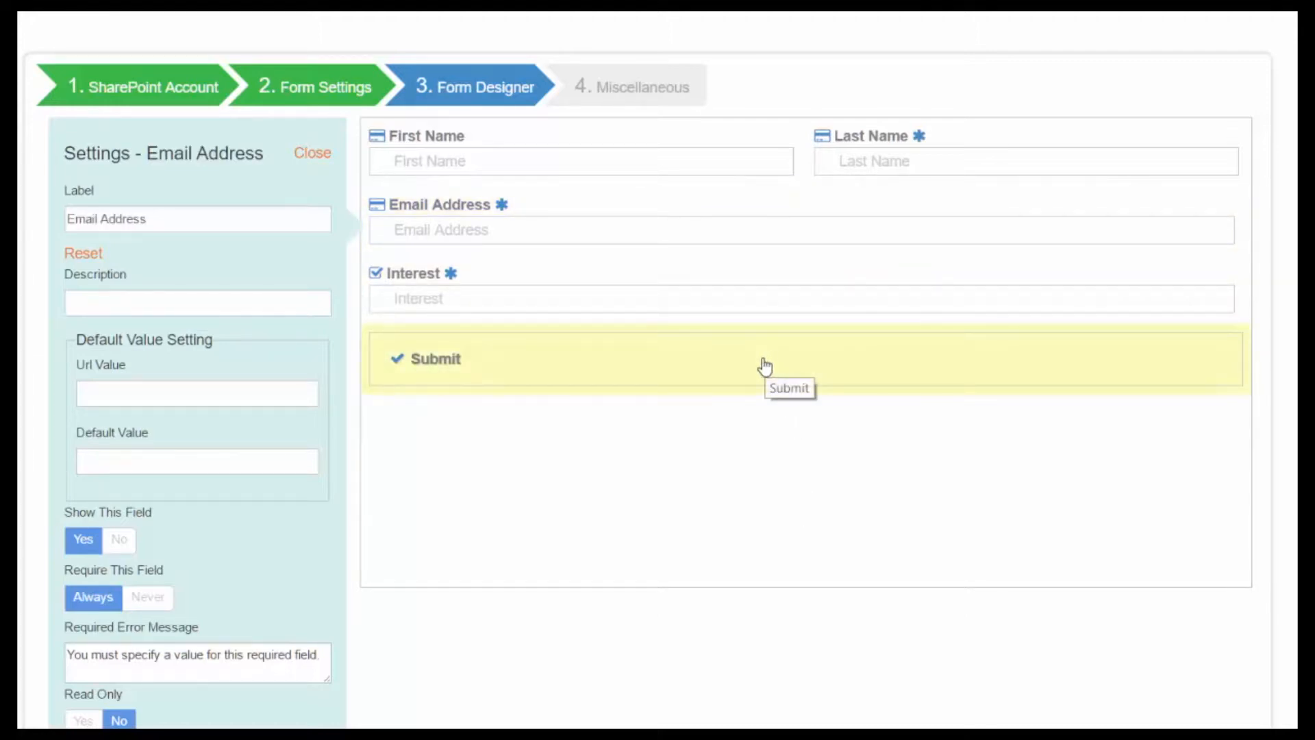
Step: Write the Submit thank-you message 'Thanks! You will be contacted soon!' with Thanks! as Heading 1
left_click(763, 367)
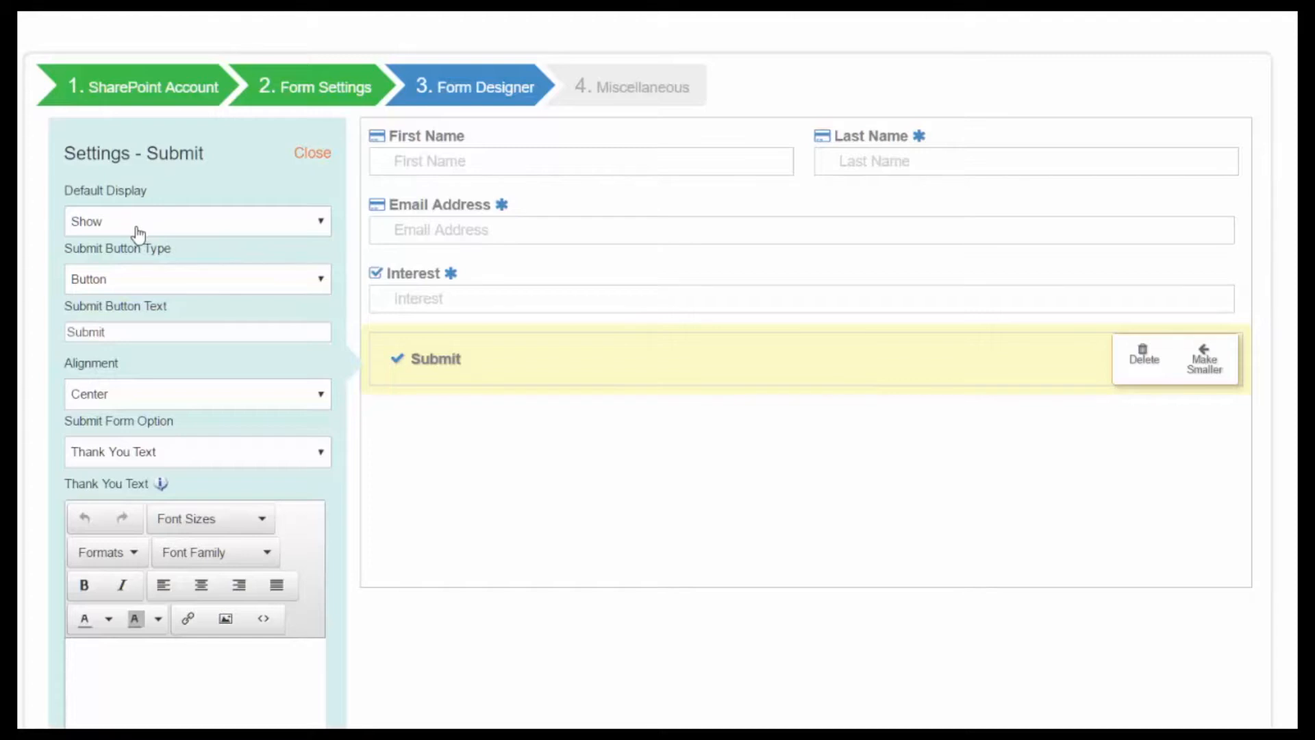
left_click(172, 455)
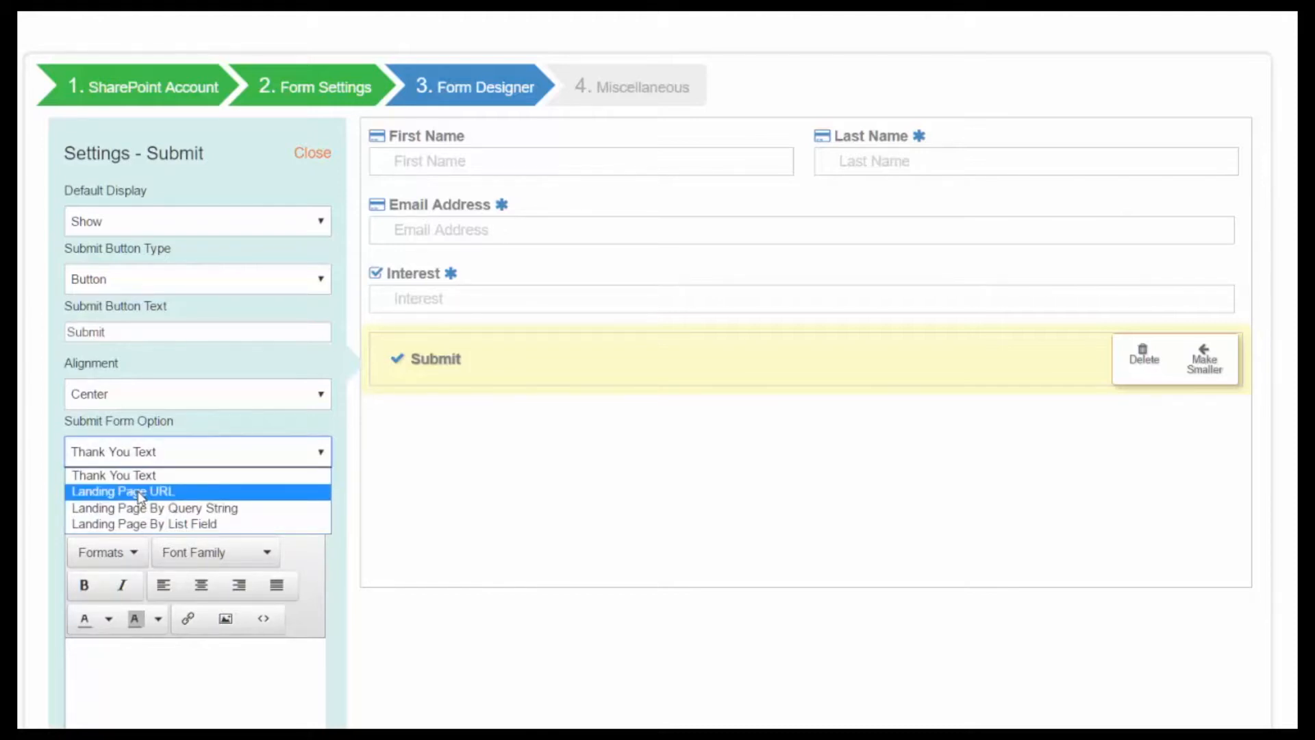
left_click(162, 687)
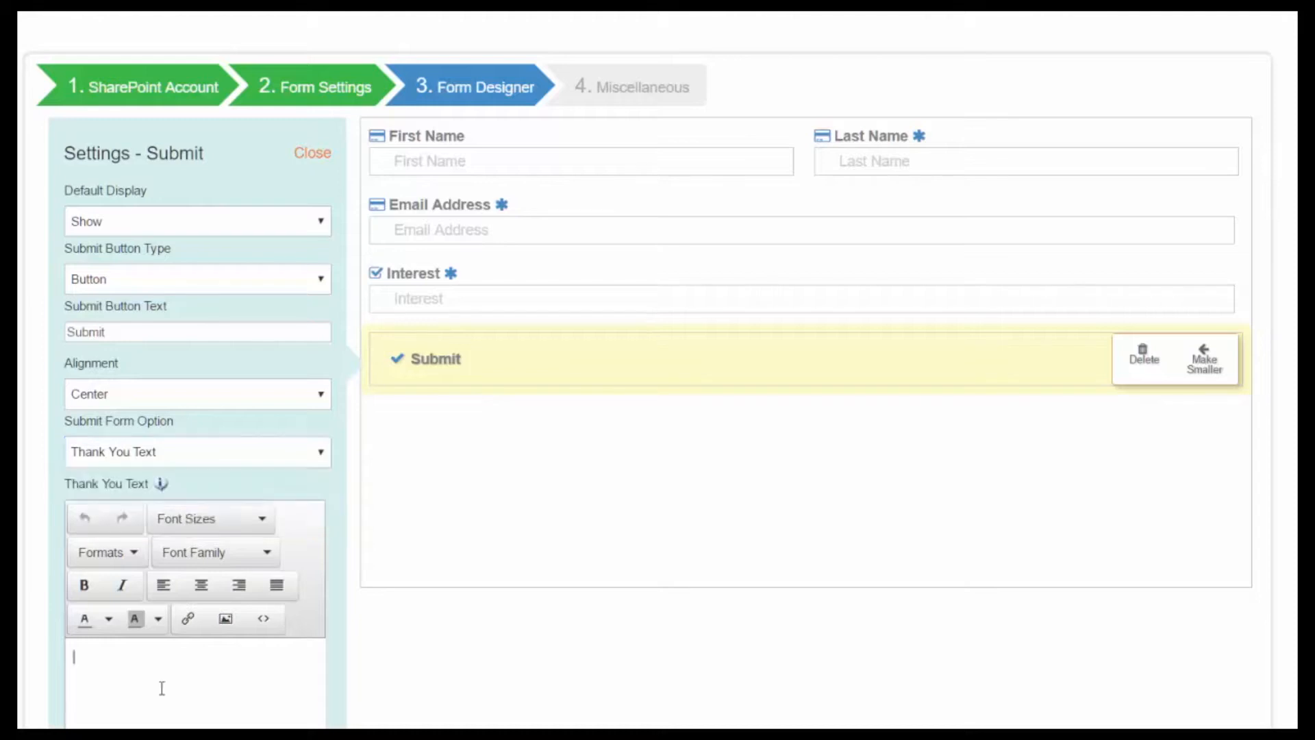
type("Thanks!")
key("Return")
type("You will be contacted soon!")
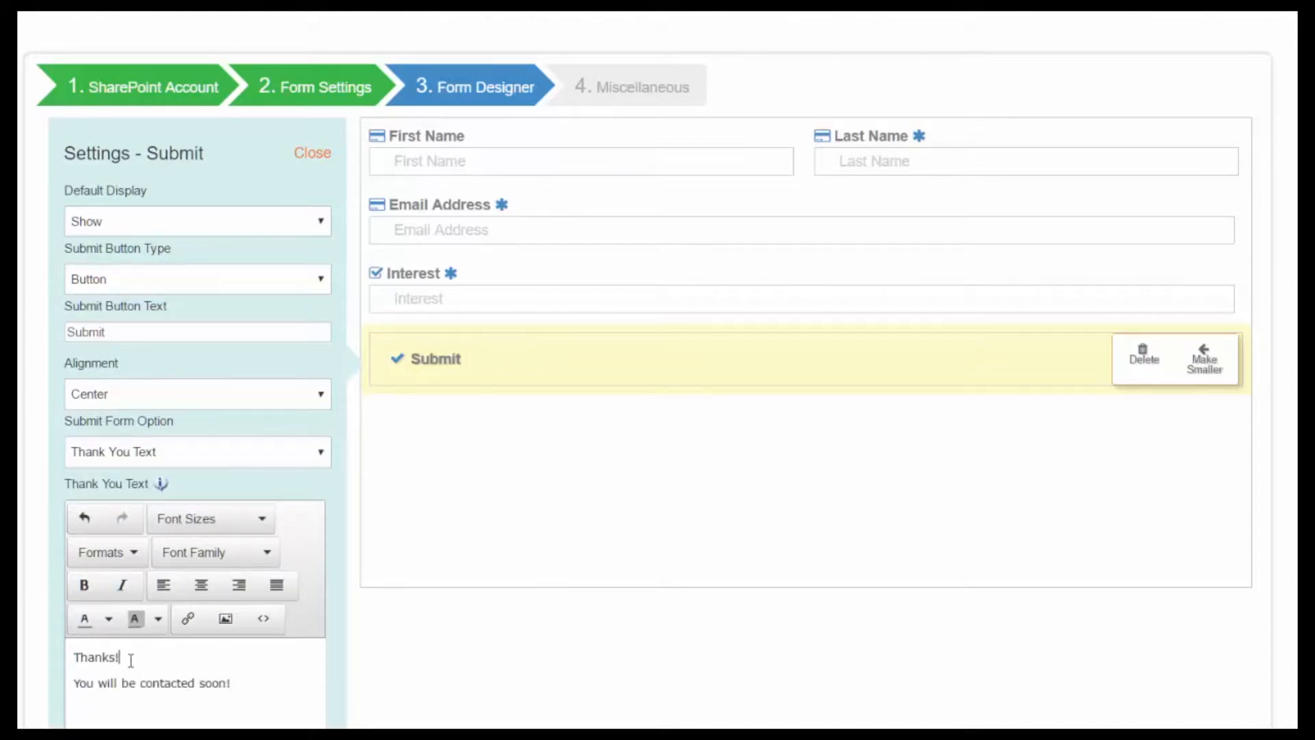
left_click_drag(125, 657, 73, 658)
left_click(133, 556)
mouse_move(103, 593)
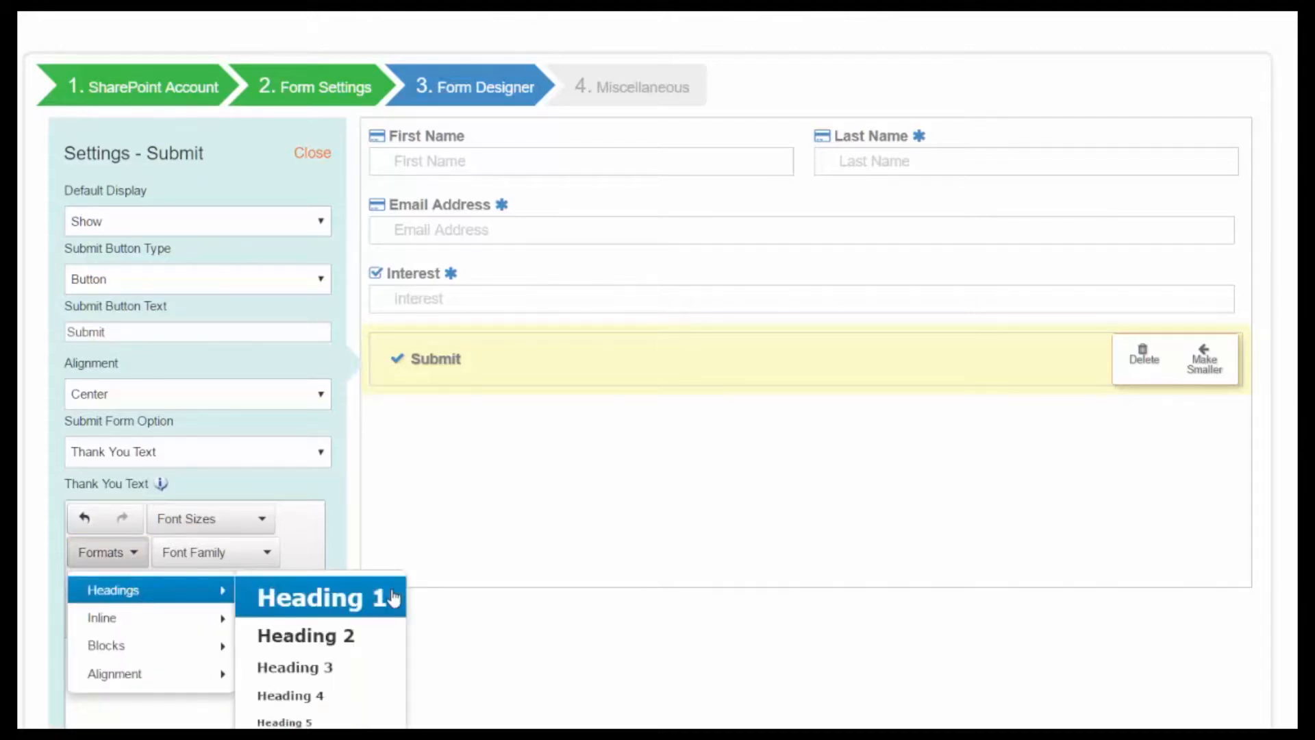
left_click(360, 603)
left_click(215, 663)
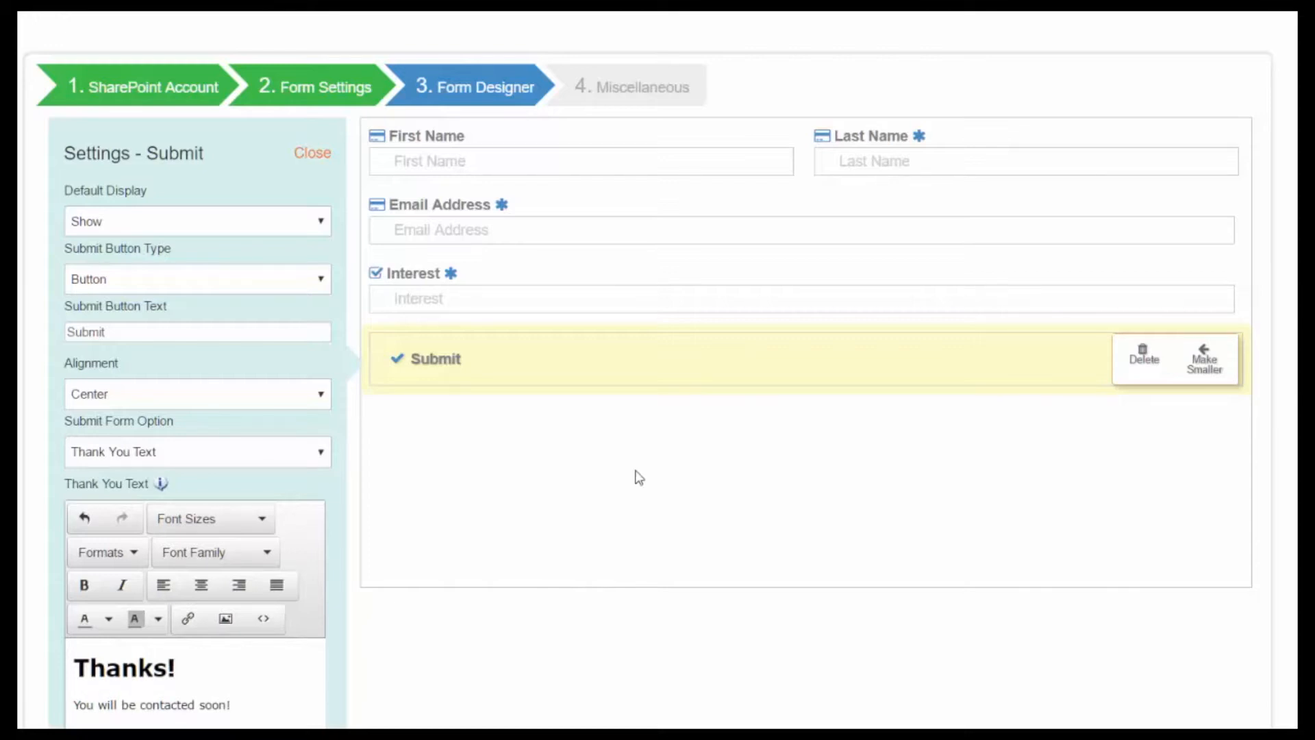
Step: Set Display Form and Fade text after 10 seconds to No, then advance to Miscellaneous
scroll(641, 476, "down", 5)
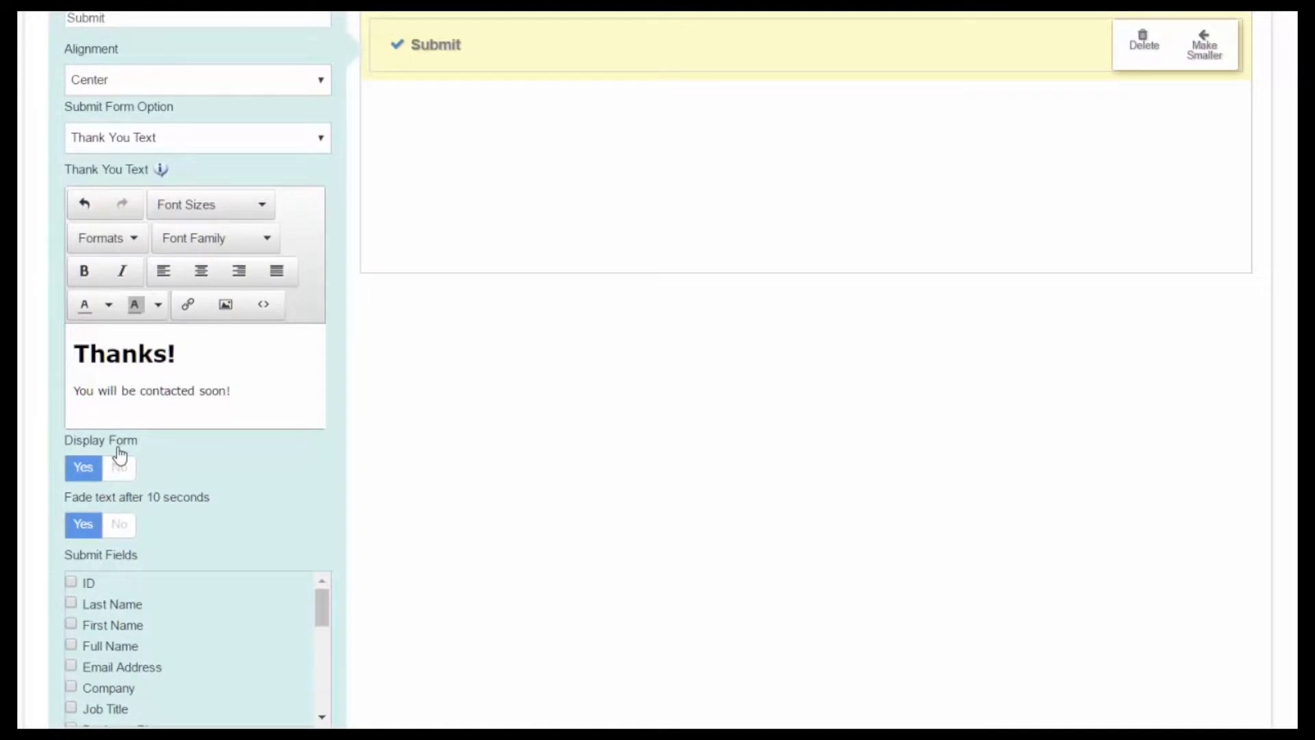
left_click(122, 468)
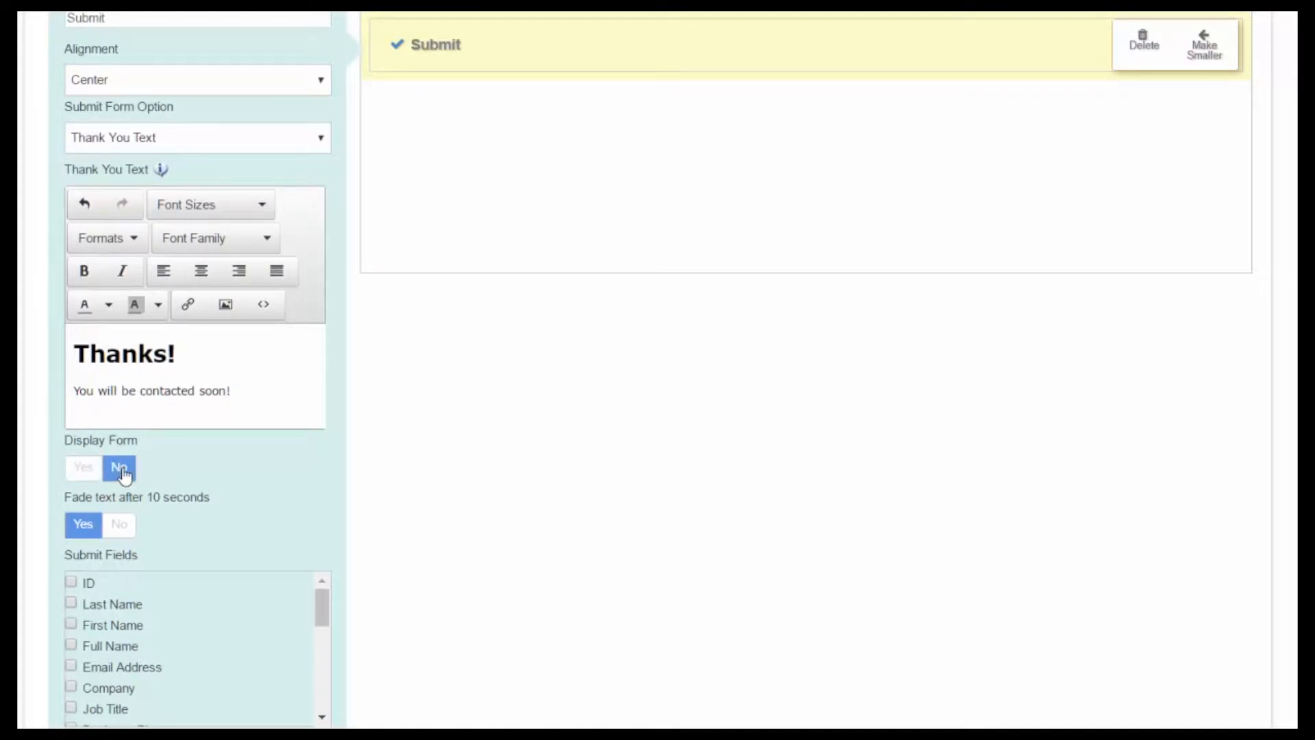
left_click(121, 526)
scroll(137, 531, "down", 3)
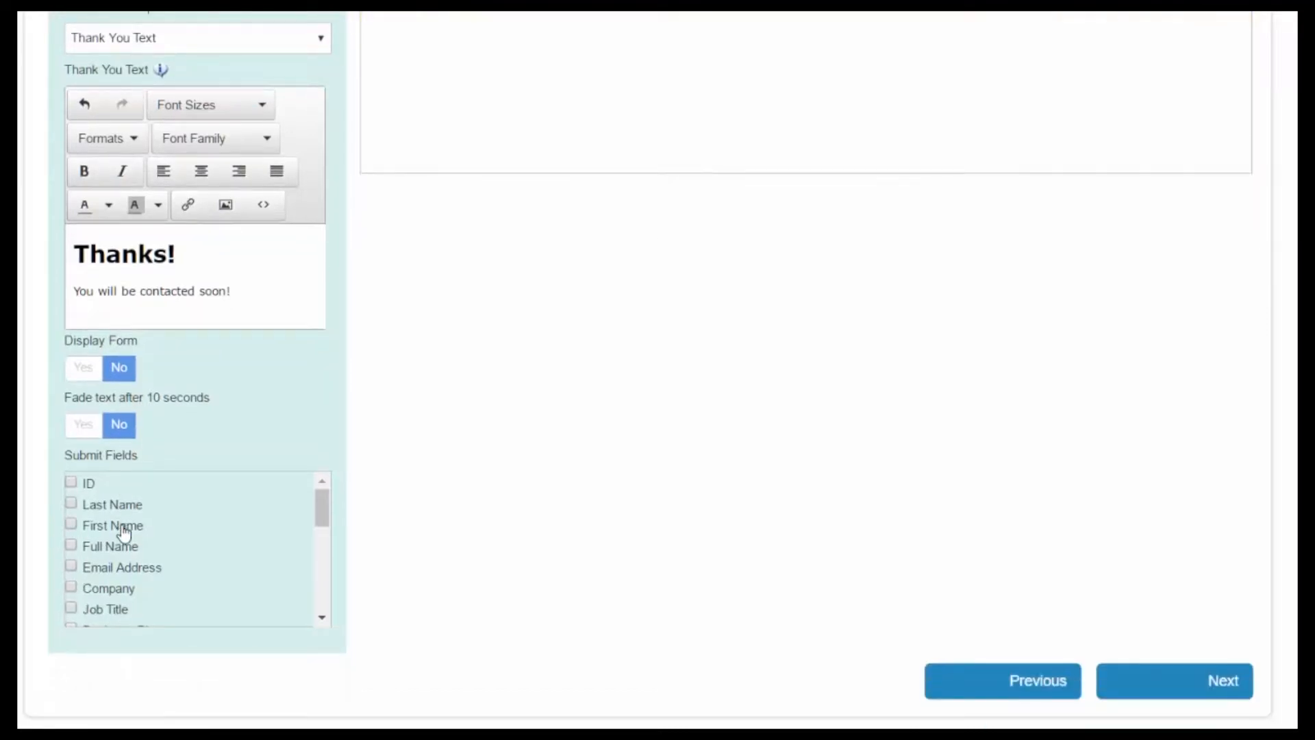
scroll(179, 534, "down", 3)
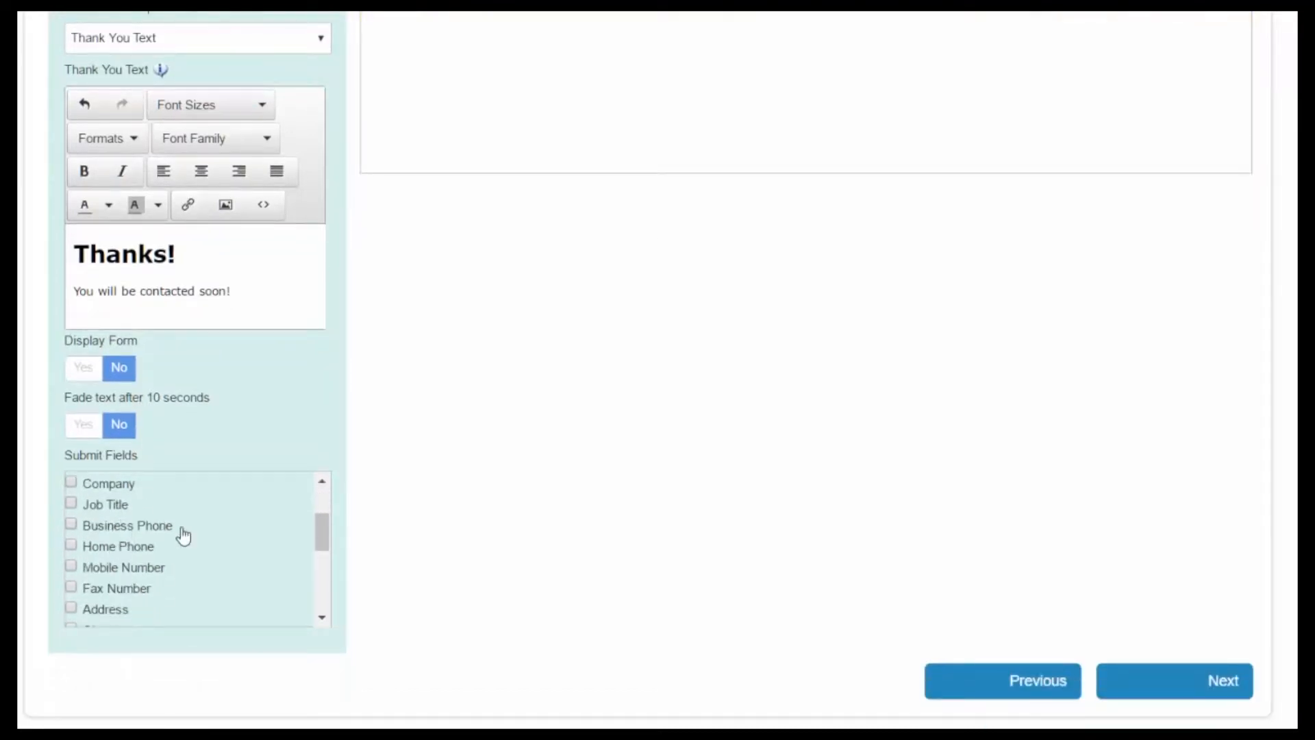
left_click(1235, 698)
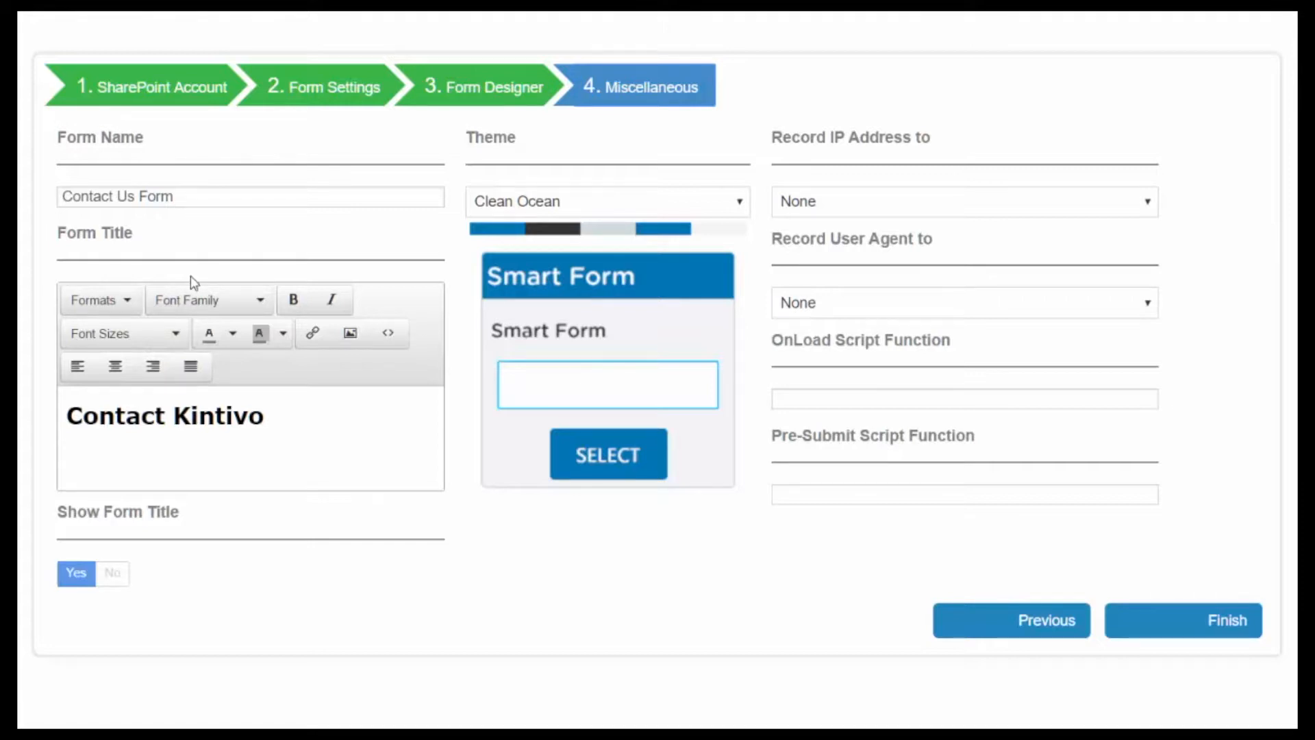
Step: Try the Black and Light themes, then return to the Clean Ocean theme
left_click(635, 212)
left_click(604, 266)
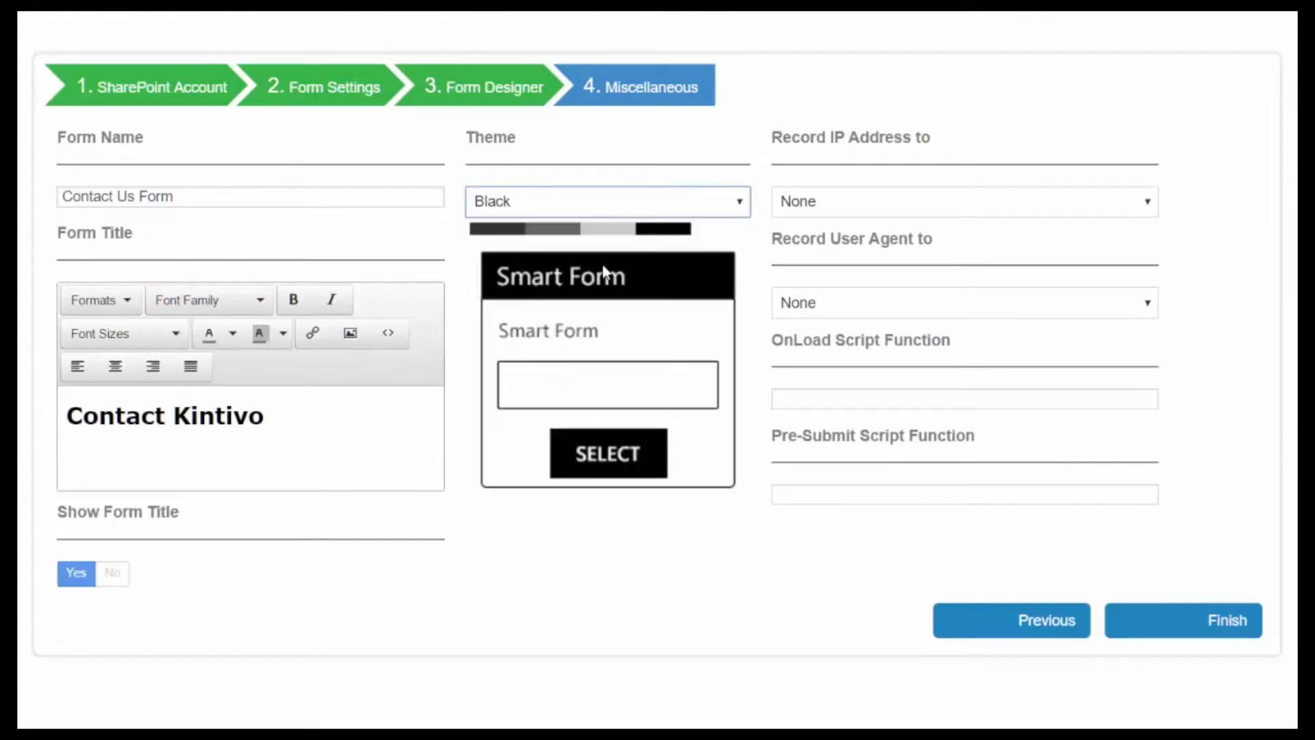
left_click(599, 209)
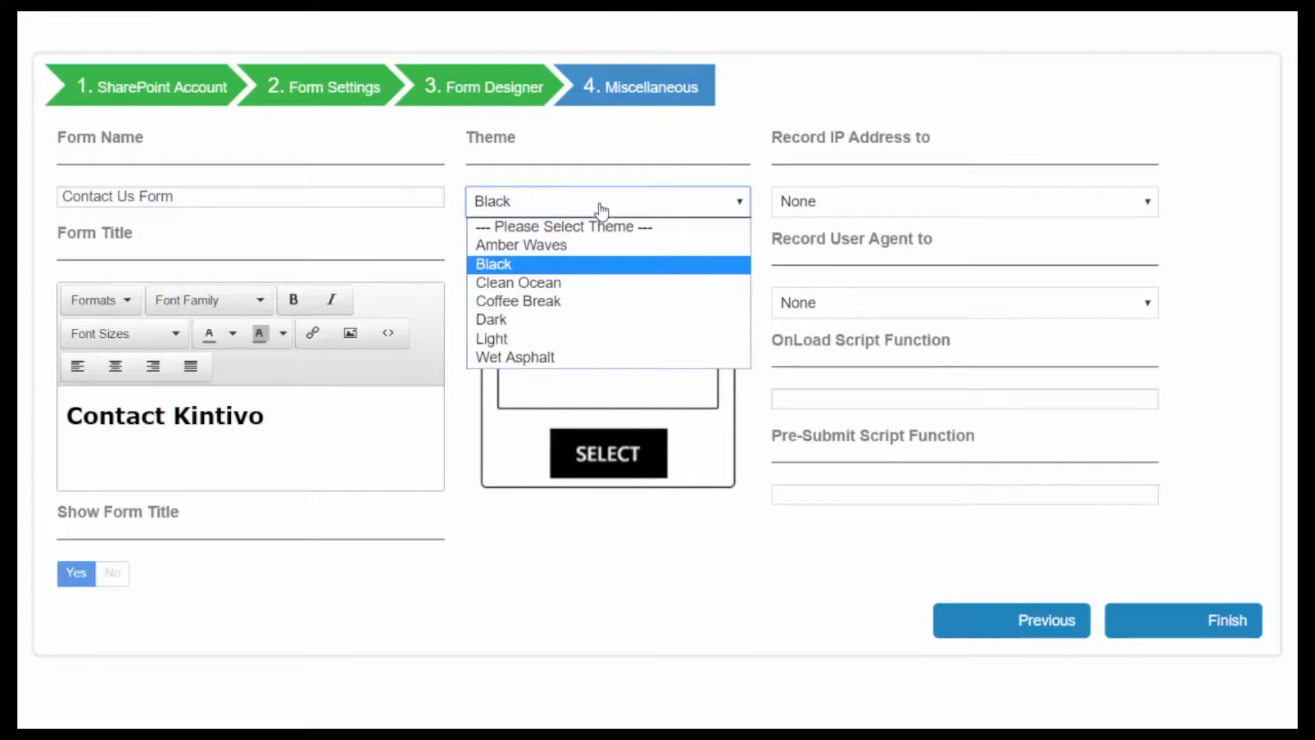
left_click(555, 341)
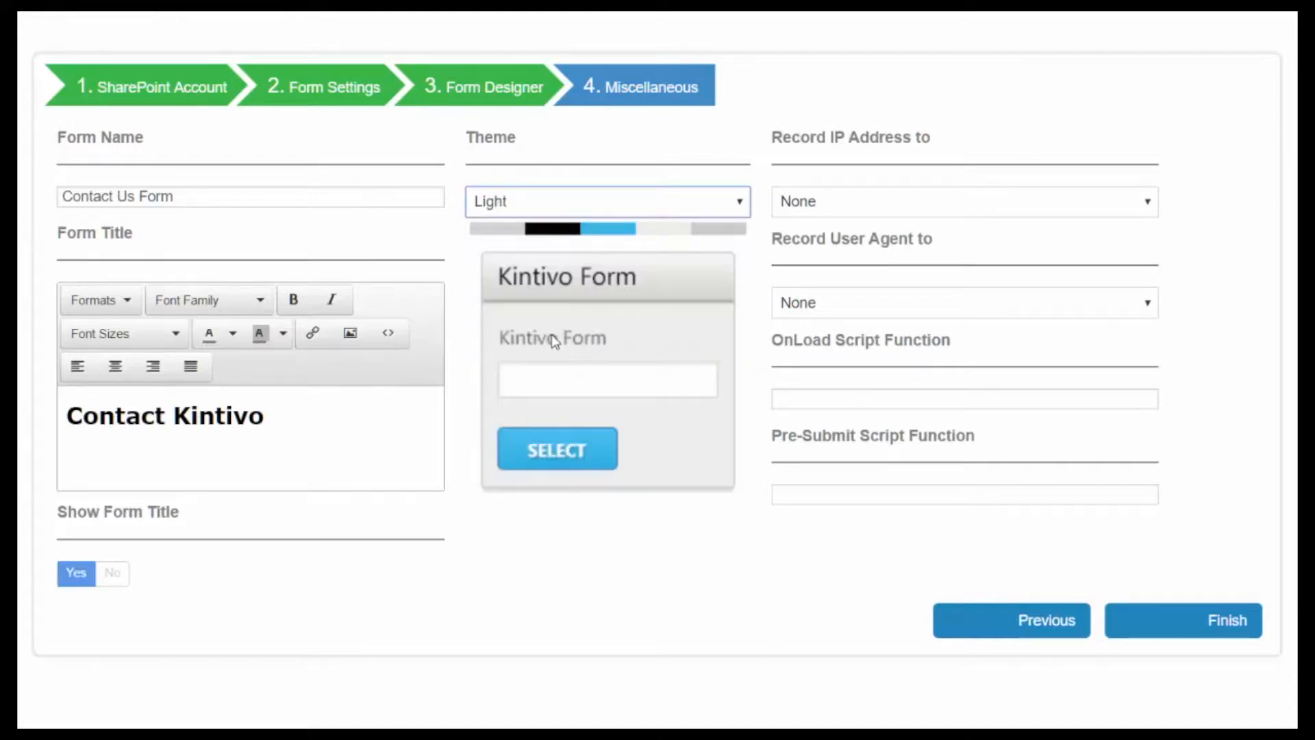
left_click(603, 209)
left_click(568, 283)
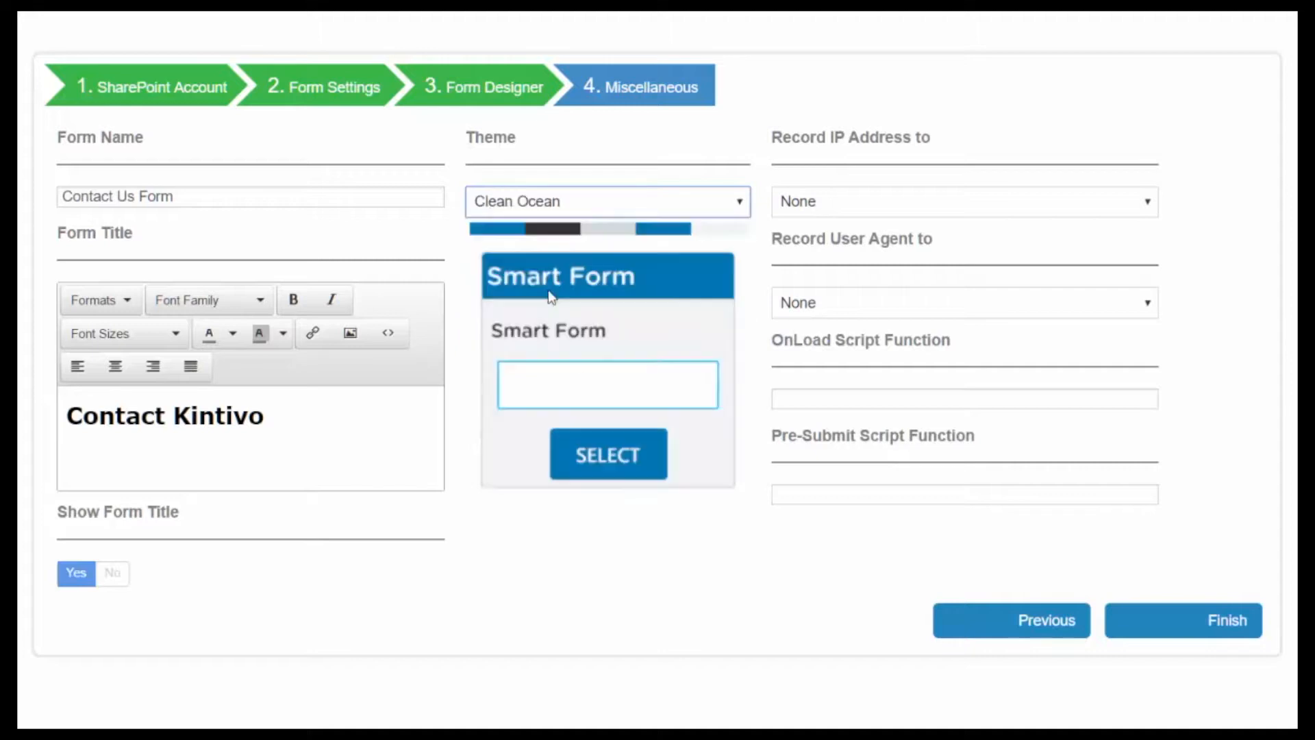
Step: Change the form title to 'Contact Us!' and keep Show Form Title set to Yes
left_click(331, 423)
left_click_drag(288, 423, 20, 421)
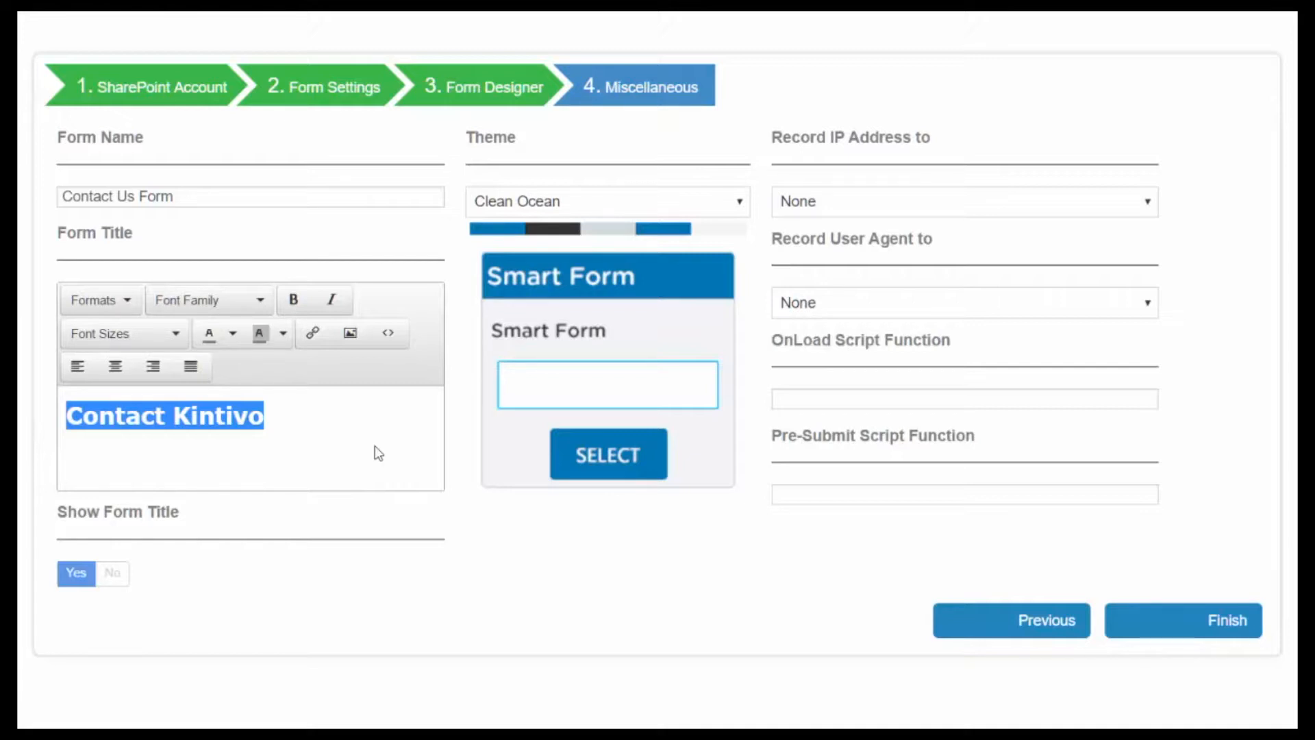
type("Contac")
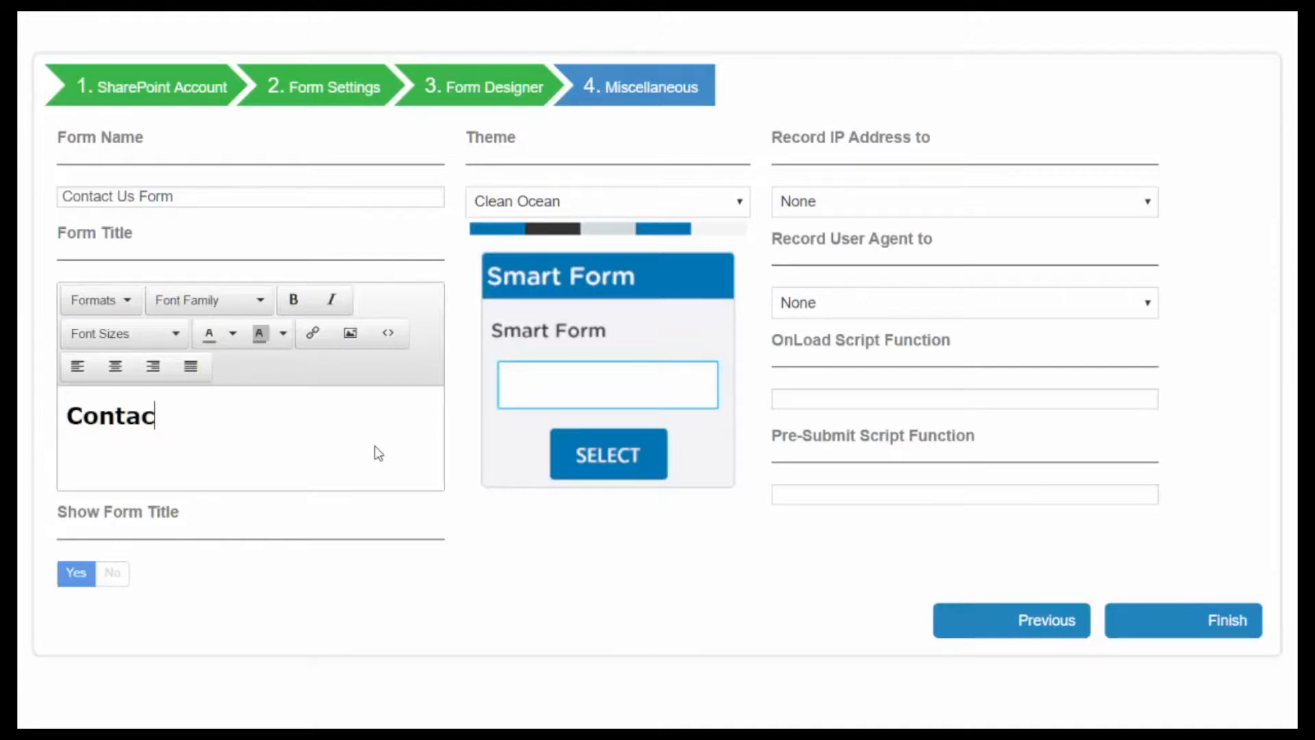
type("t Us!")
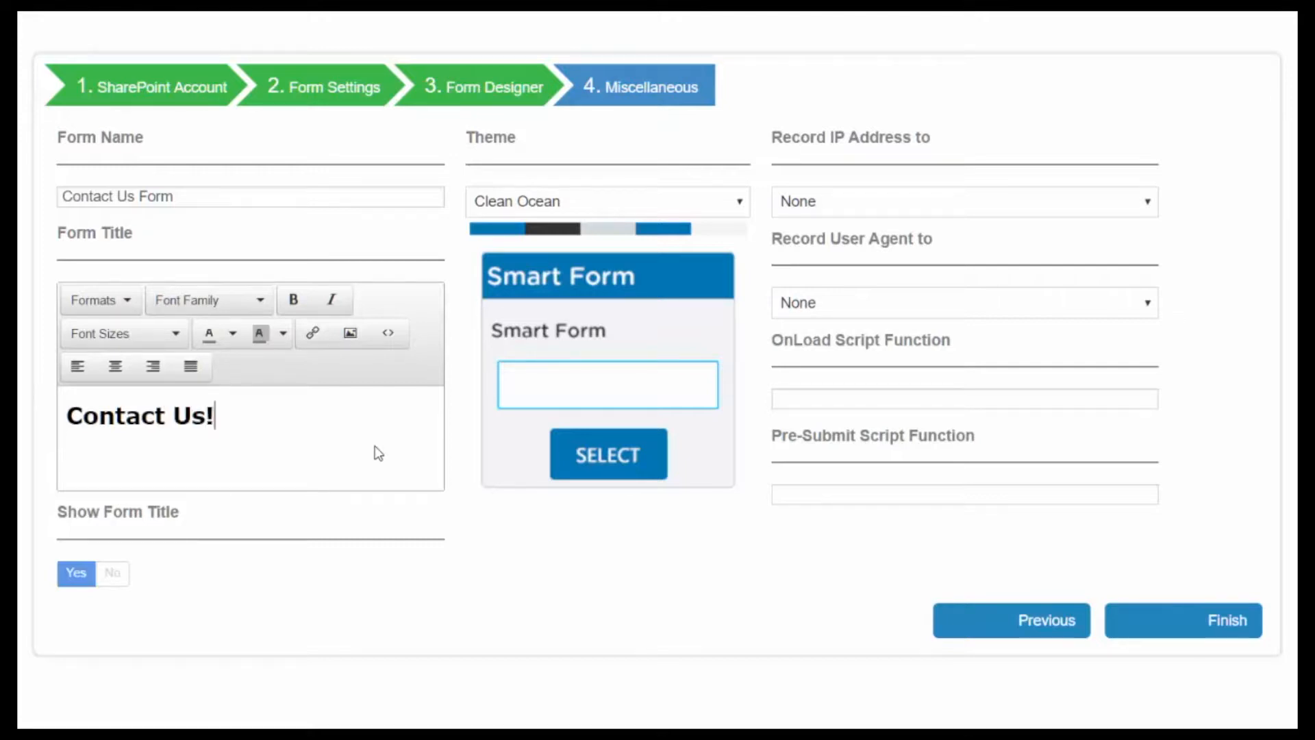
left_click(115, 576)
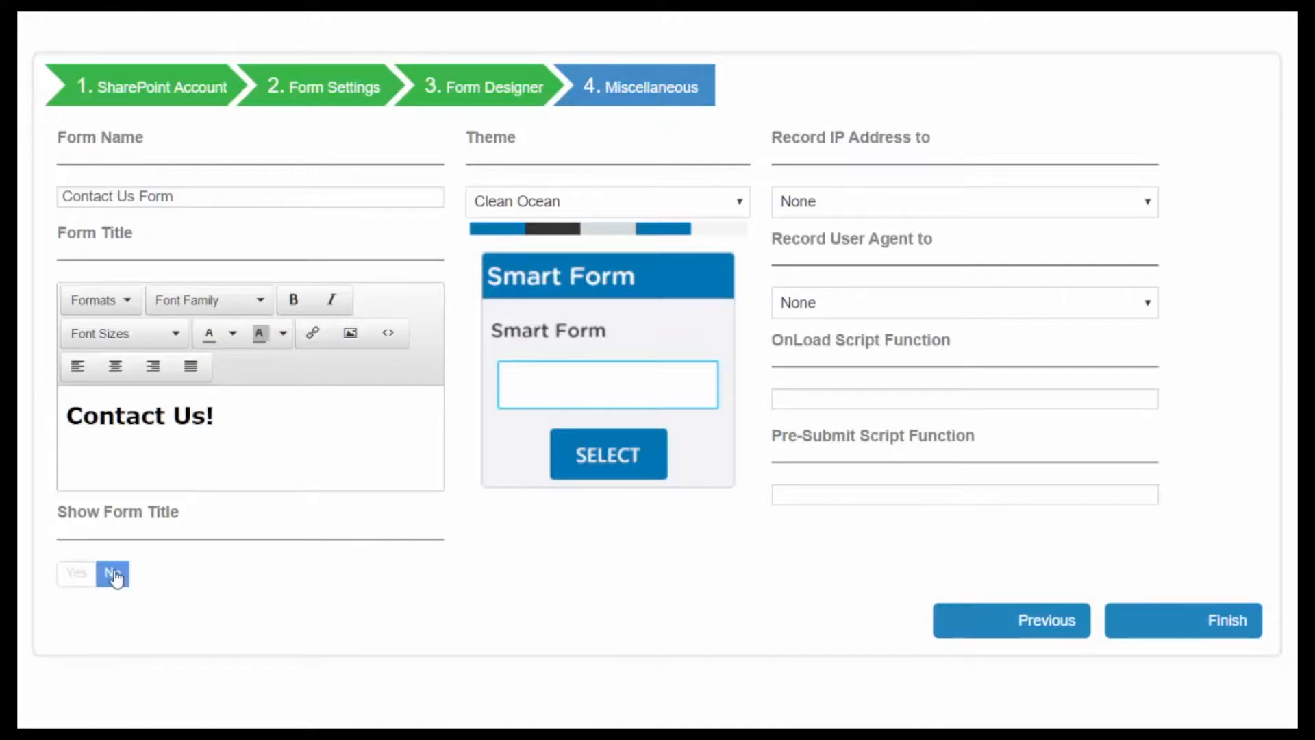
left_click(79, 575)
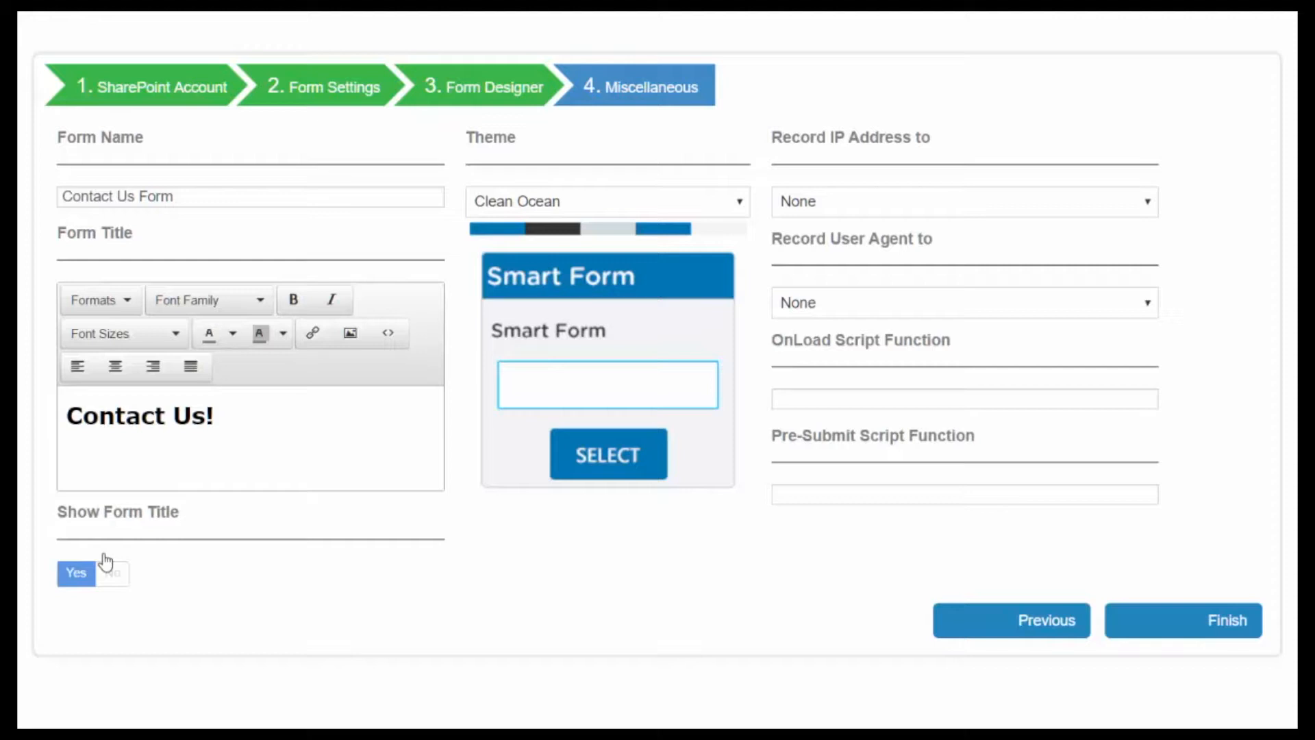
left_click(235, 420)
left_click_drag(235, 419, 61, 419)
left_click(239, 422)
Step: Finish the wizard, then narrow and restore the window to check the responsive form preview
left_click(1233, 625)
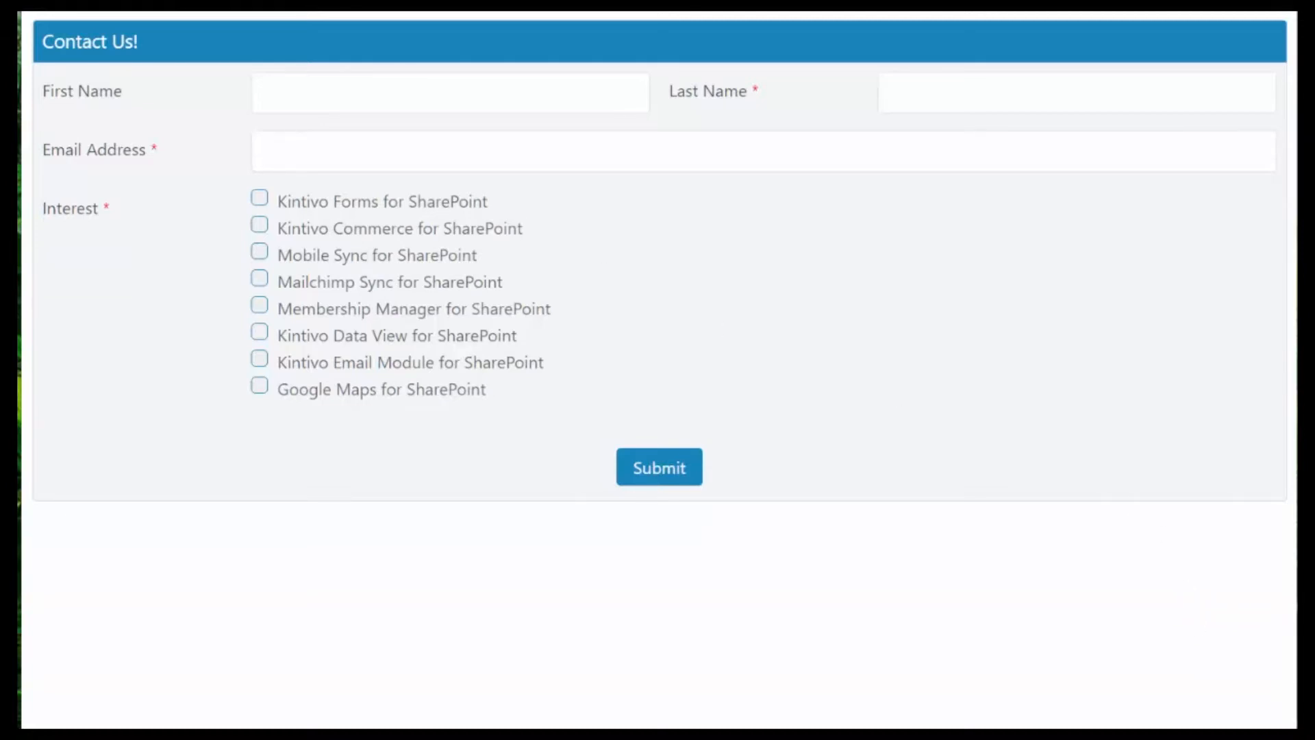
left_click_drag(1292, 569, 421, 551)
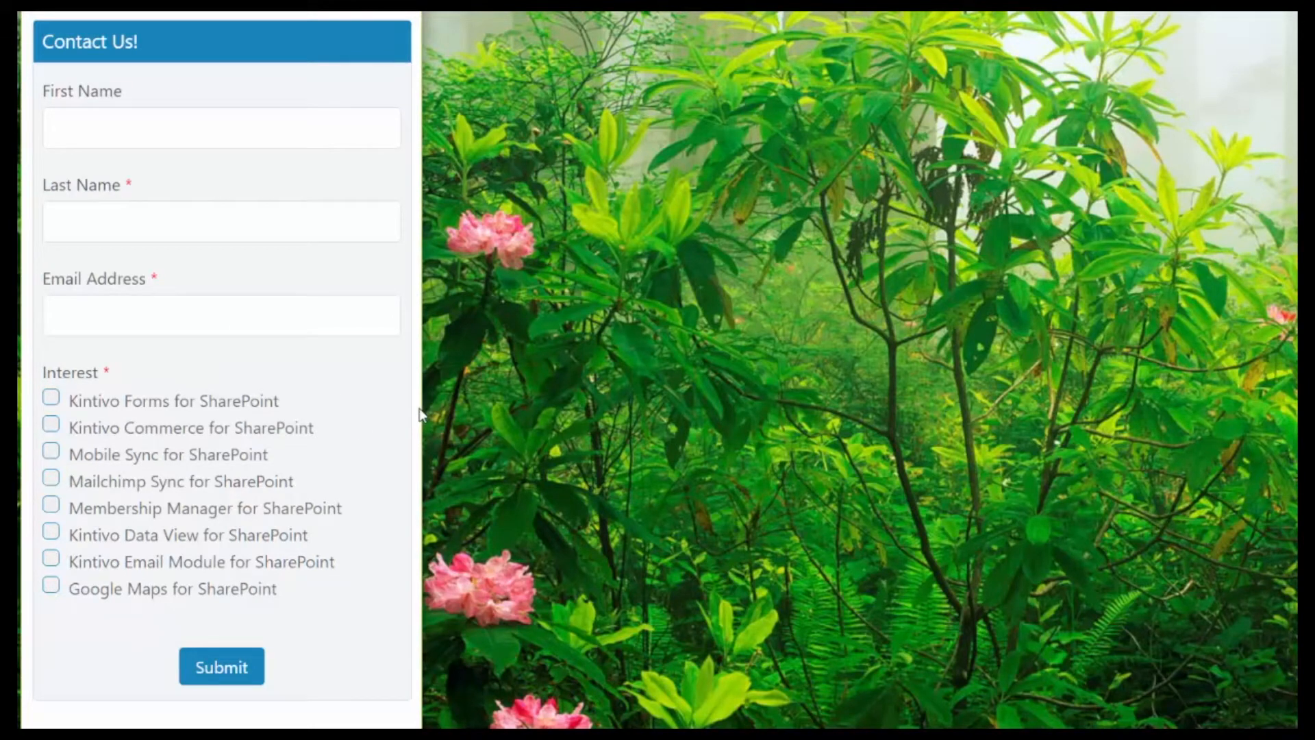
left_click_drag(429, 405, 1297, 406)
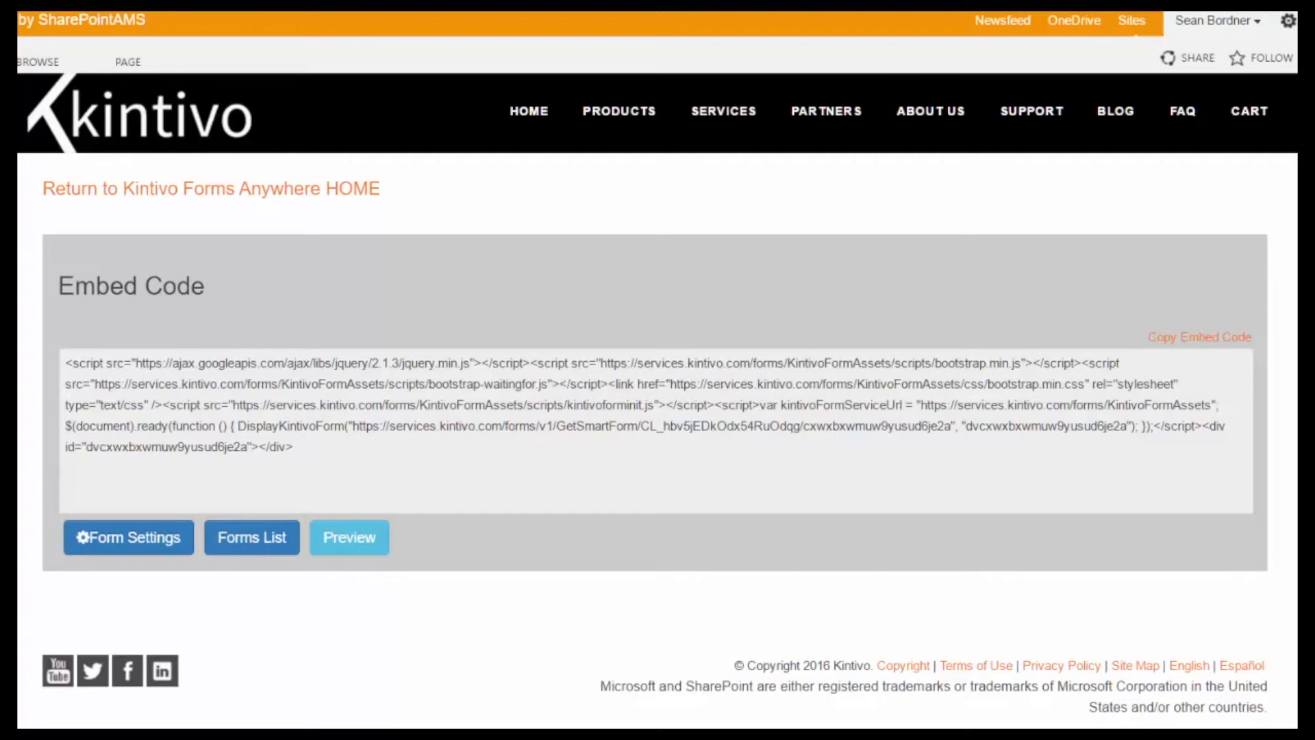
Step: Select all of the generated script in the Embed Code box
left_click(389, 395)
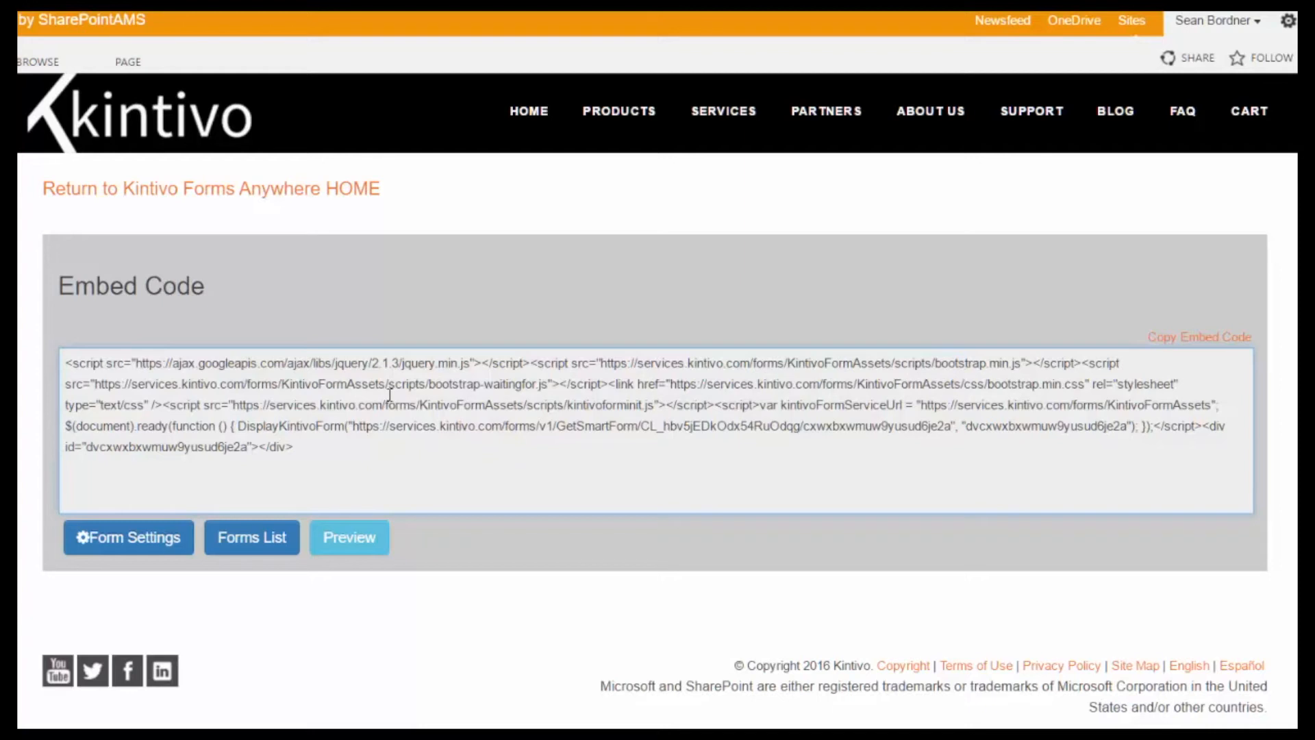
key("ctrl+a")
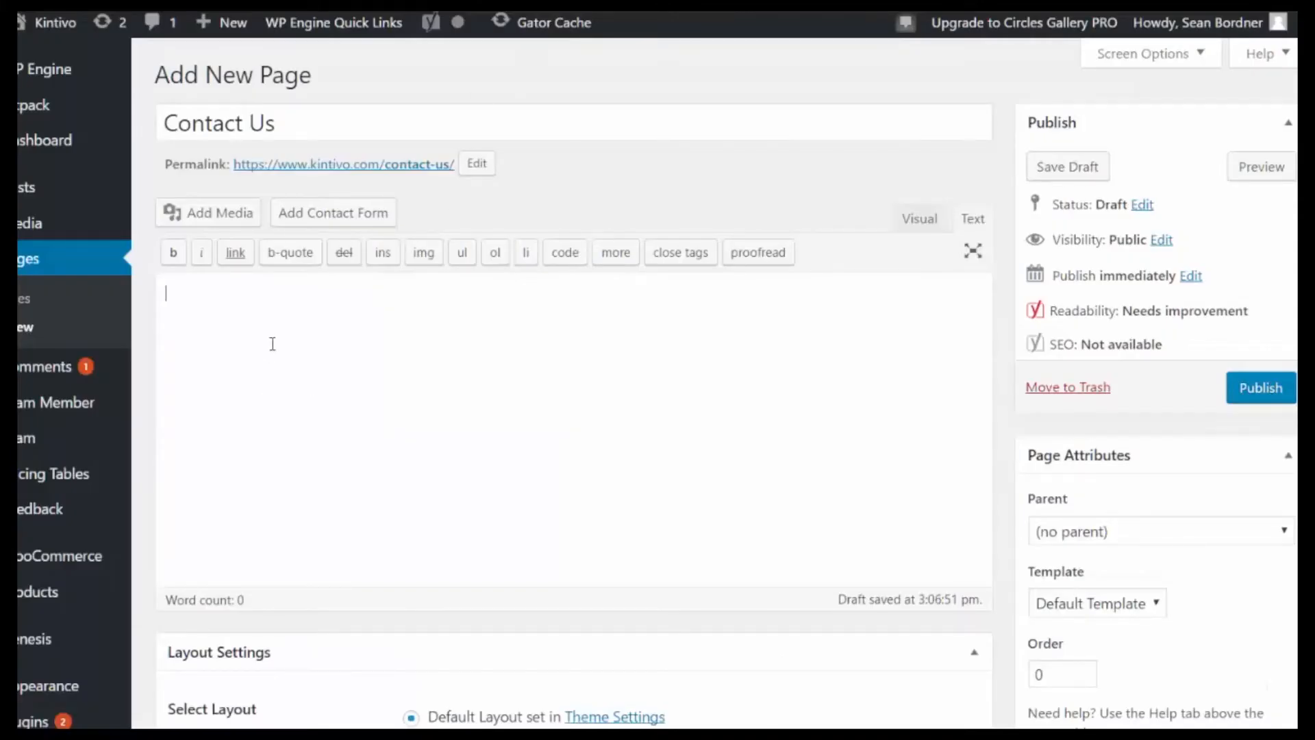
Step: Paste the embed code into the Contact Us page and preview it
type("<script src=\"https://ajax.googleapis.com/ajax/libs/jquery/2.1.3/jquery.min.js\"></script><script src=\"https://services.kintivo.com/forms/KintivoFormAssets/scripts/bootstrap.min.js\"></script><script src=\"https://services.kintivo.com/forms/KintivoFormAssets/scripts/bootstrap-waitingfor.js\"></script><link href=\"https://services.kintivo.com/forms/KintivoFormAssets/css/bootstrap.min.css\" rel=\"stylesheet\" type=\"text/css\" /><script src=\"https://services.kintivo.com/forms/KintivoFormAssets/scripts/kintivoforminit.js\"></script><script>var kintivoFormServiceUrl = \"https://services.kintivo.com/forms/KintivoFormAssets\"; $(document).ready(function () { DisplayKintivoForm(\"https://services.kintivo.com/forms/v1/GetSmartForm/CL_hbv5jEDk0dx54Ru0dqg/cxwxbxwmuw9yusud6je2a\", \"dvcxwxbxwmuw9yusud6je2a\"); });</script><div id=\"dvcxwxbxwmuw9yusud6je2a\"></div>")
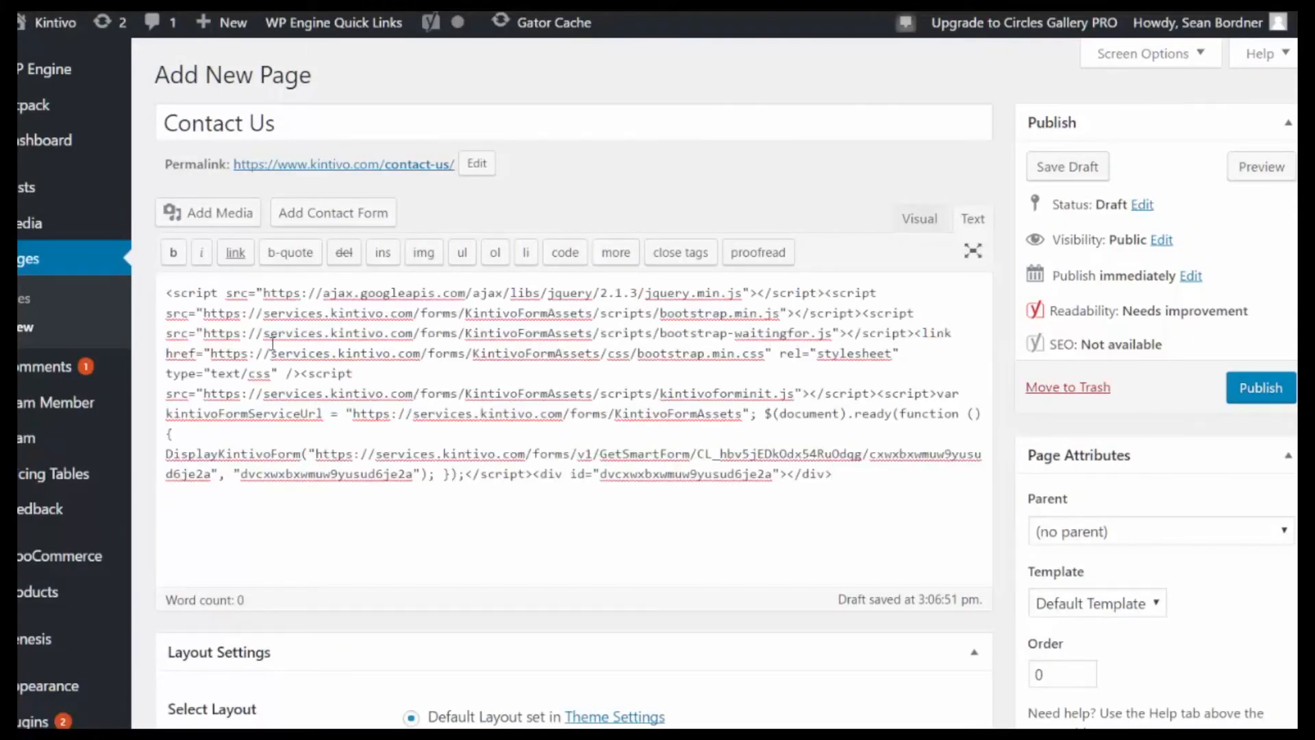
left_click(1261, 169)
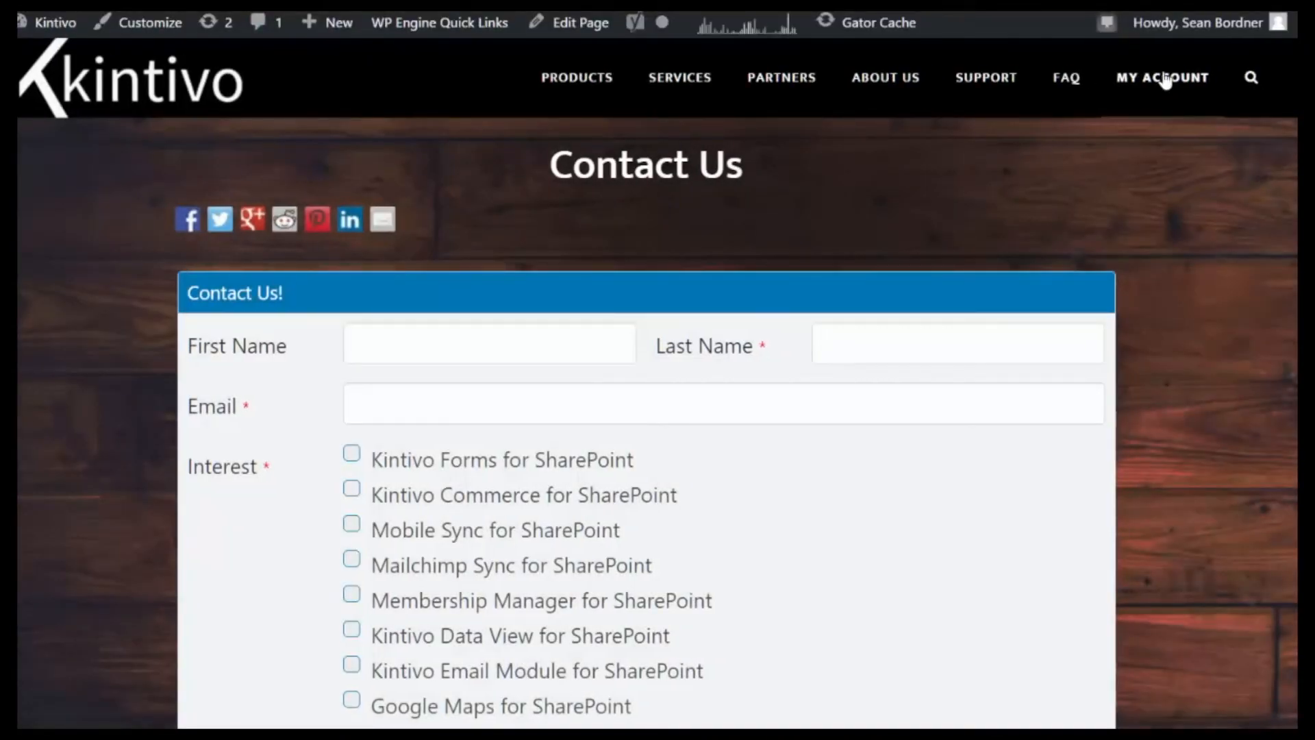
Step: Enter a test first name, last name and e-mail address in the form
scroll(646, 411, "down", 2)
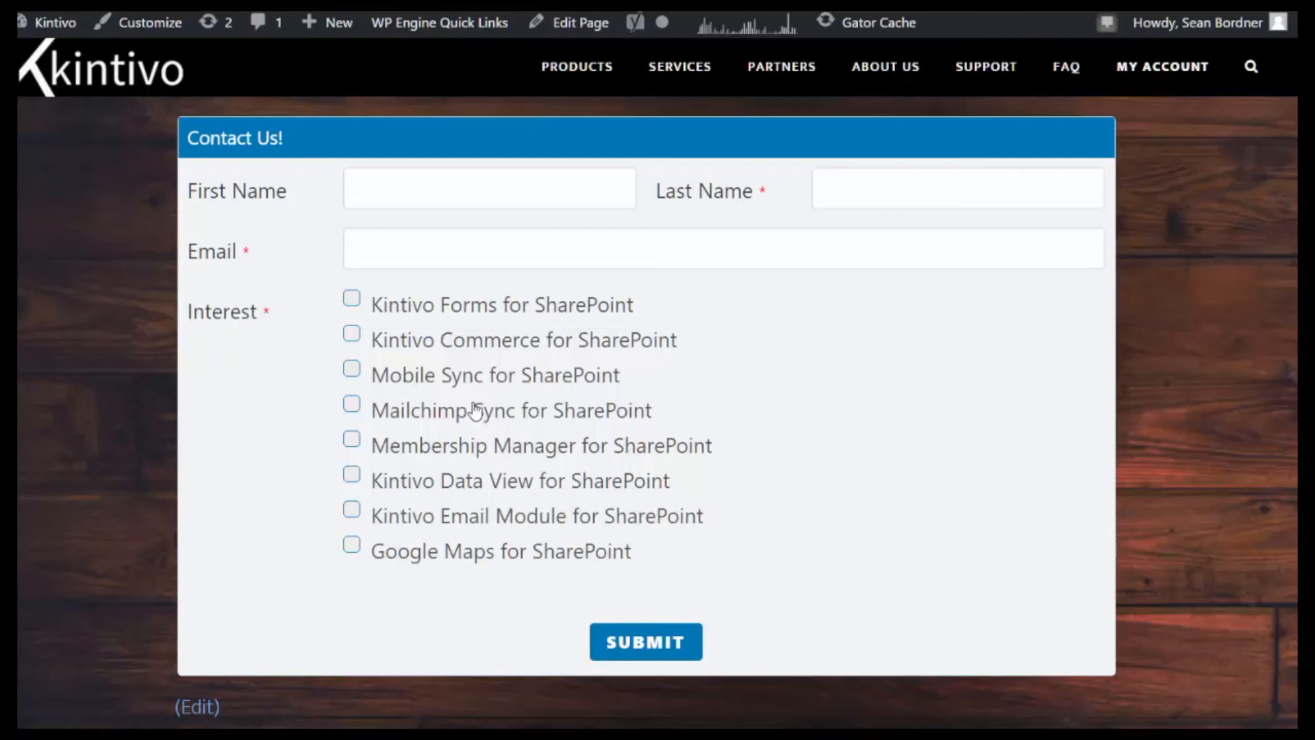
left_click(411, 184)
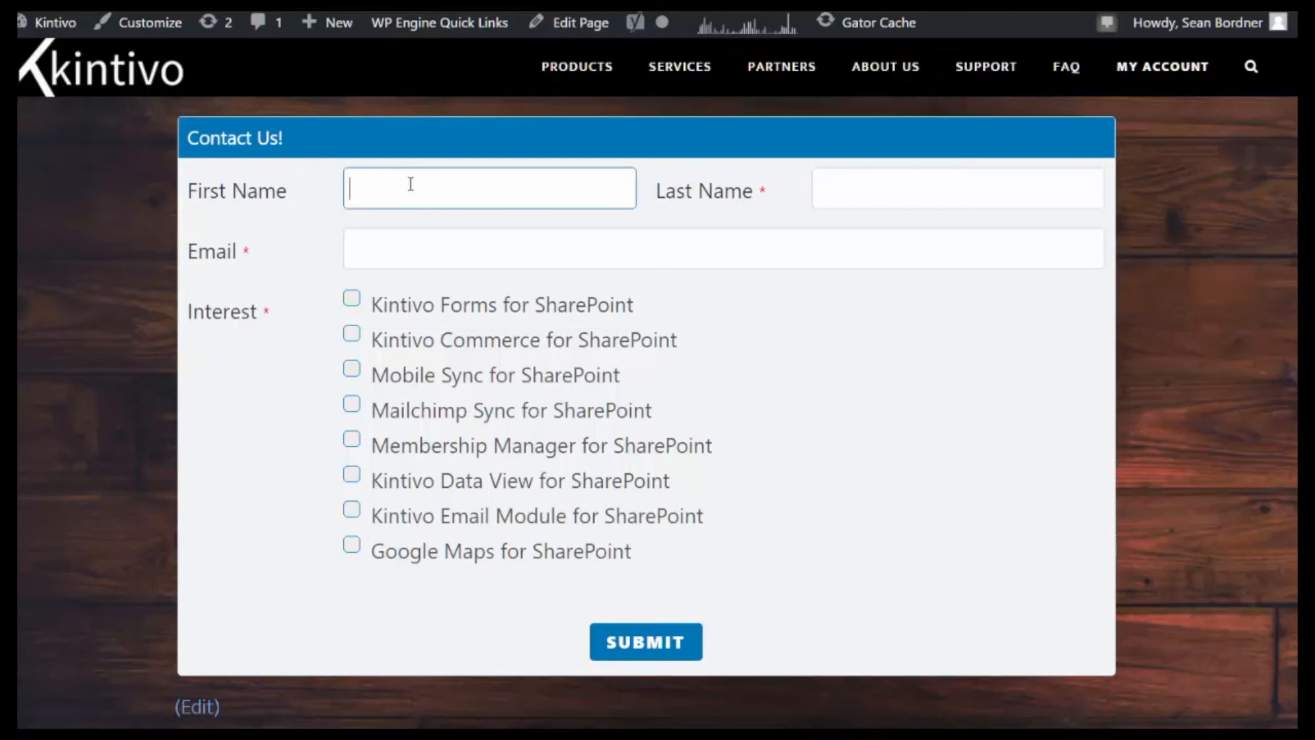
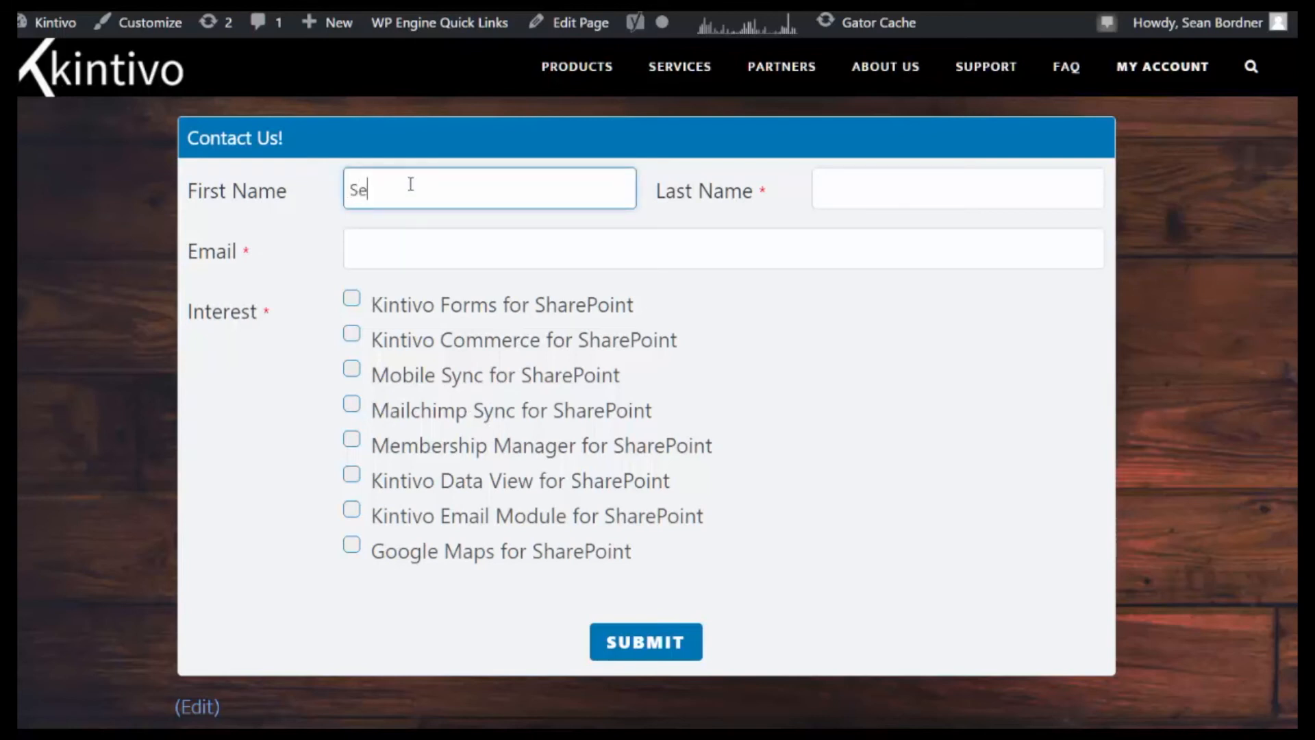
key("Tab")
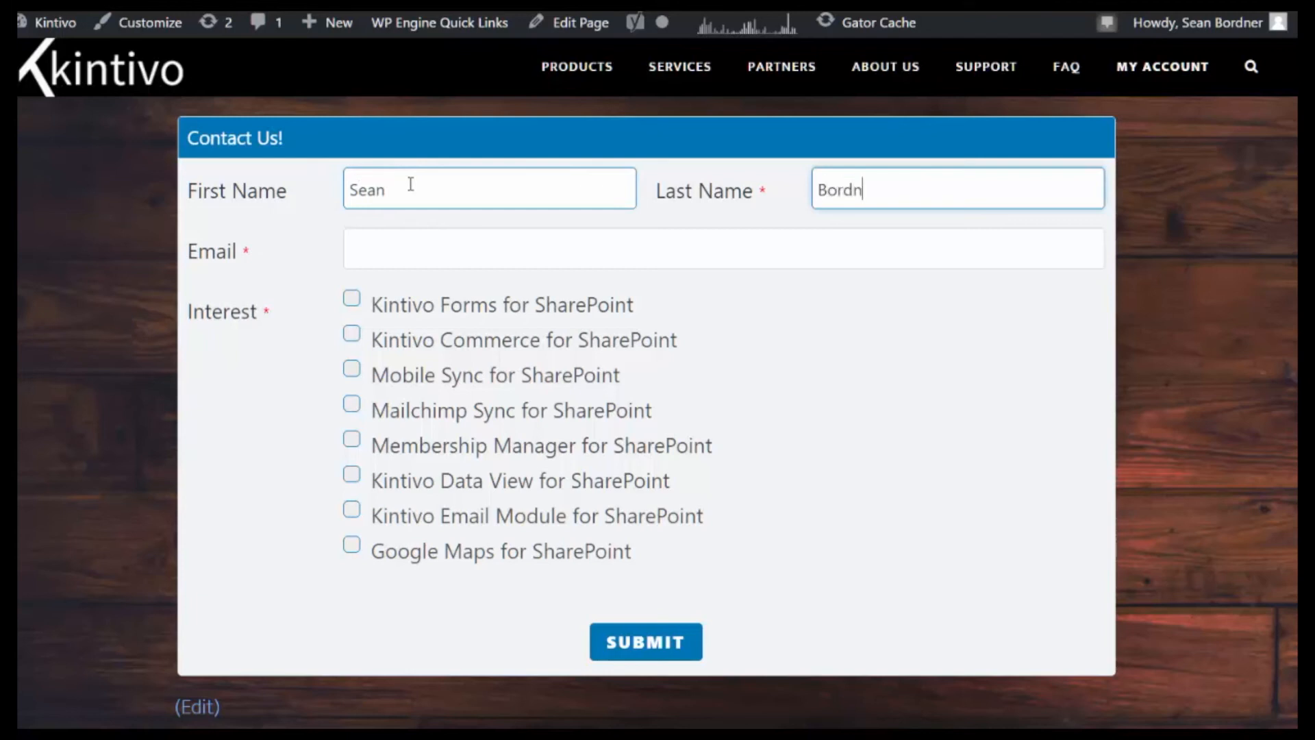
key("Tab")
type("sean")
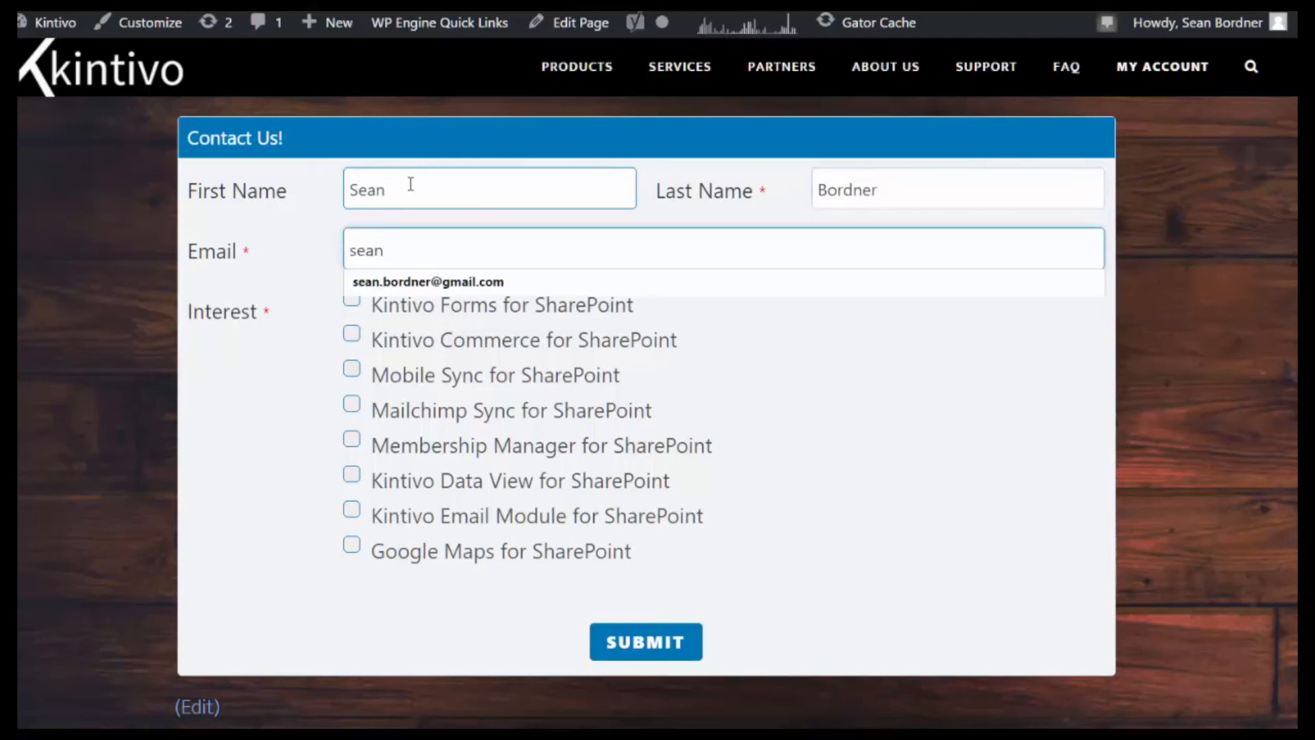
left_click(429, 279)
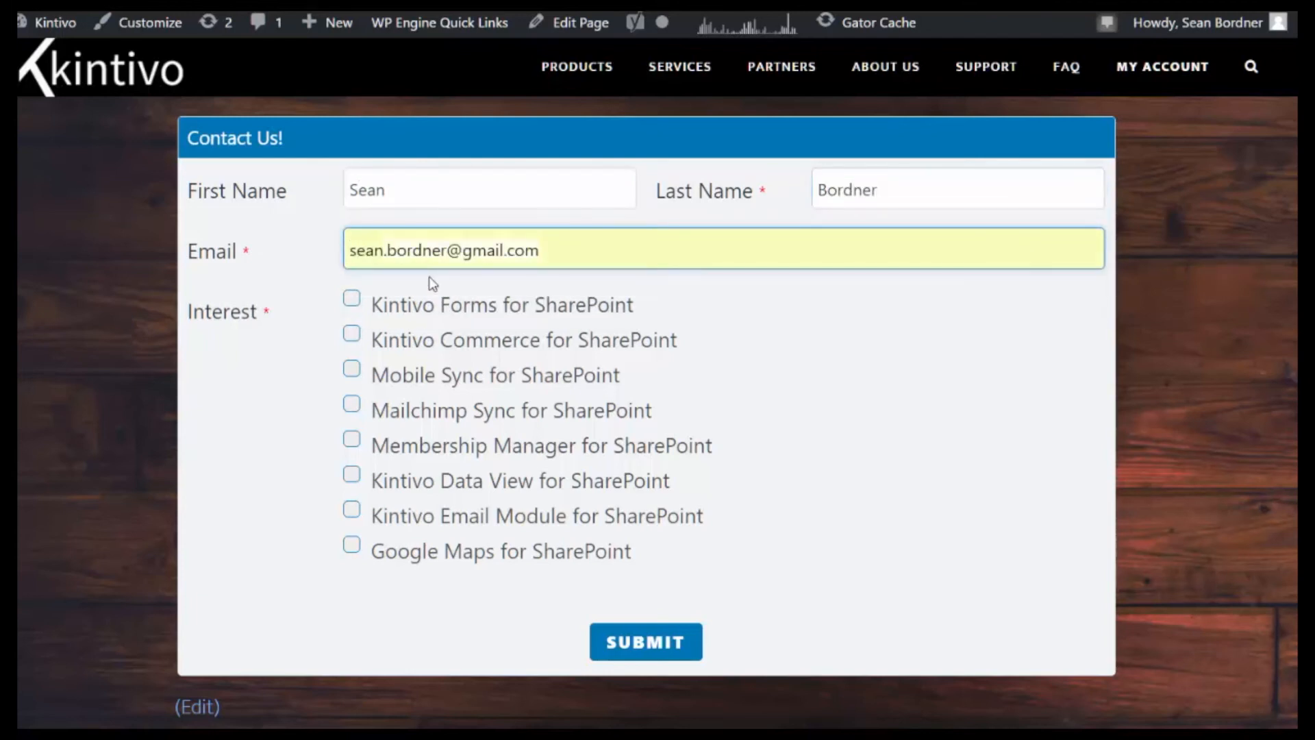
Step: Tick the Kintivo Forms for SharePoint and Mobile Sync for SharePoint interests and submit
left_click(354, 301)
left_click(352, 370)
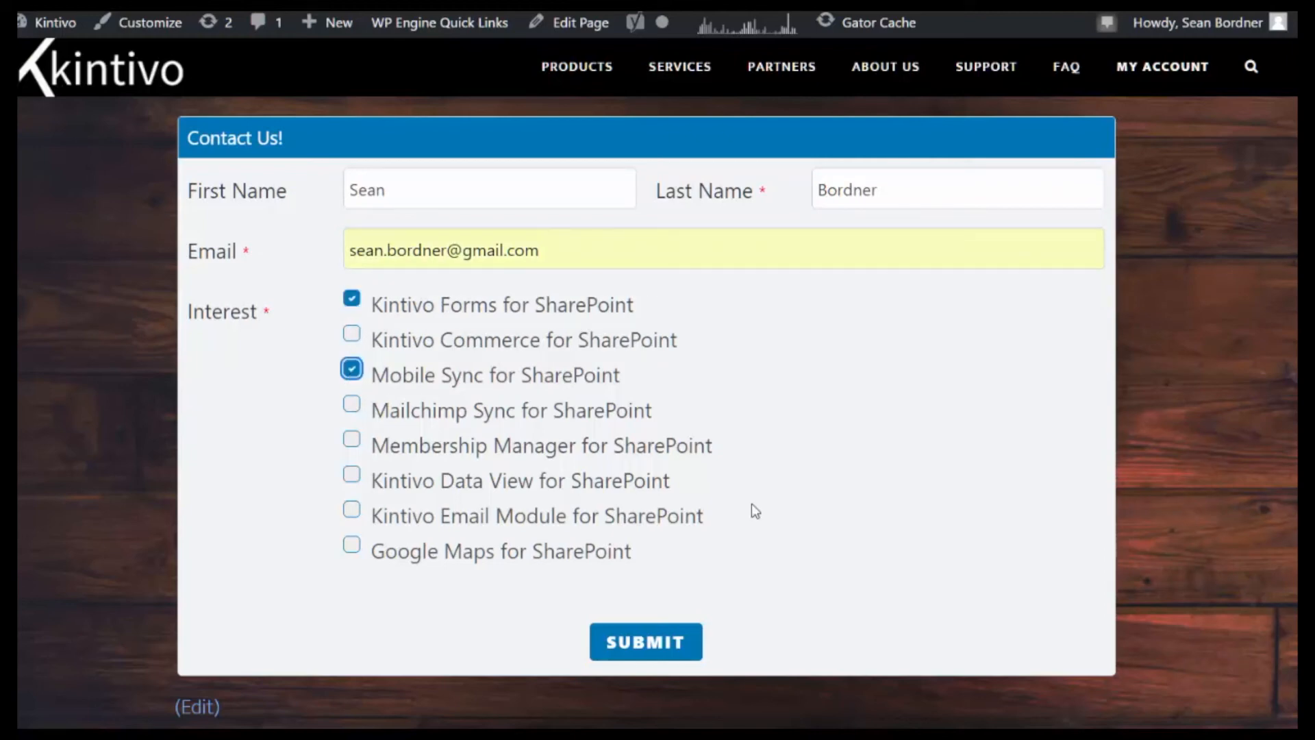
left_click(673, 656)
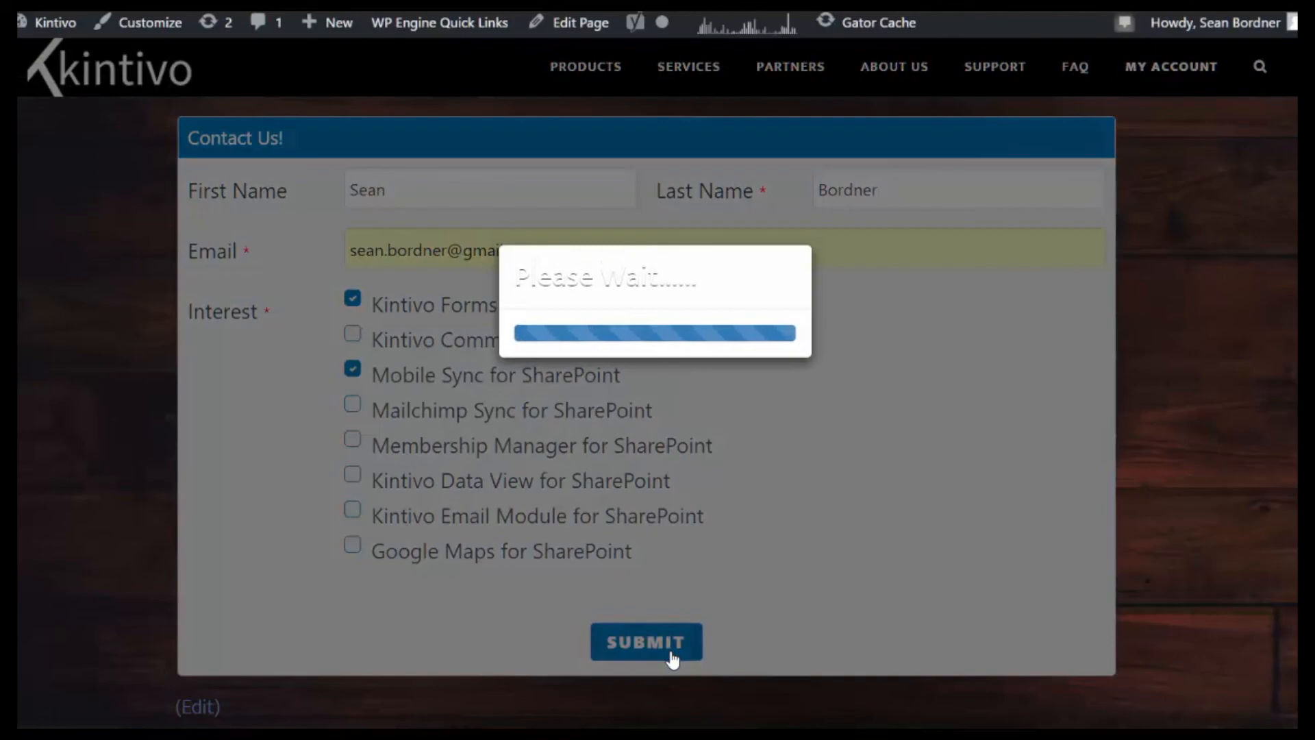